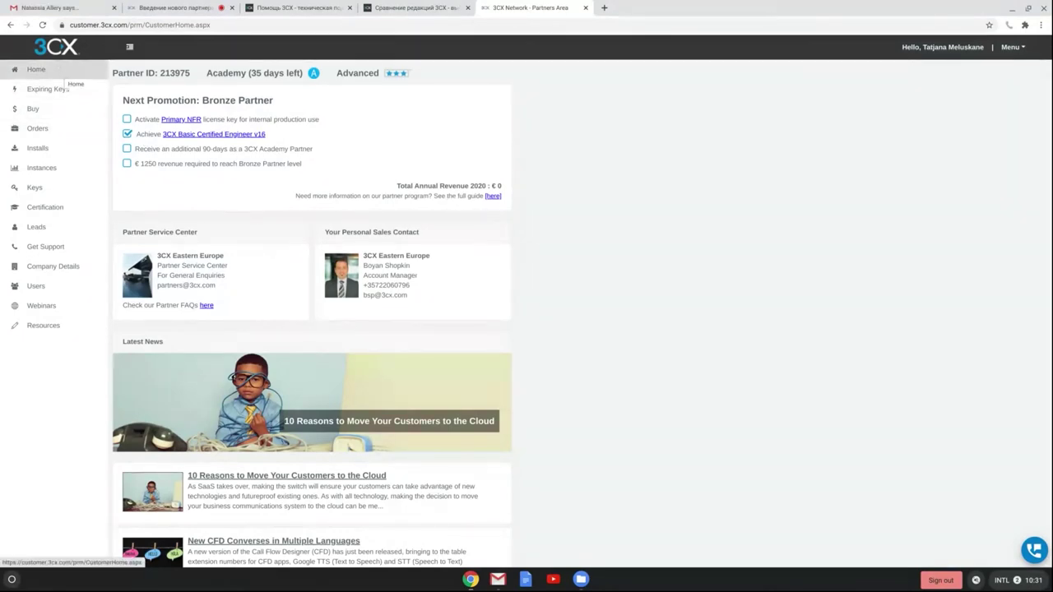
Look through the partner home page's promotion requirements, contacts and latest news, and open the Expiring Keys page
scroll(69, 76, "down", 2)
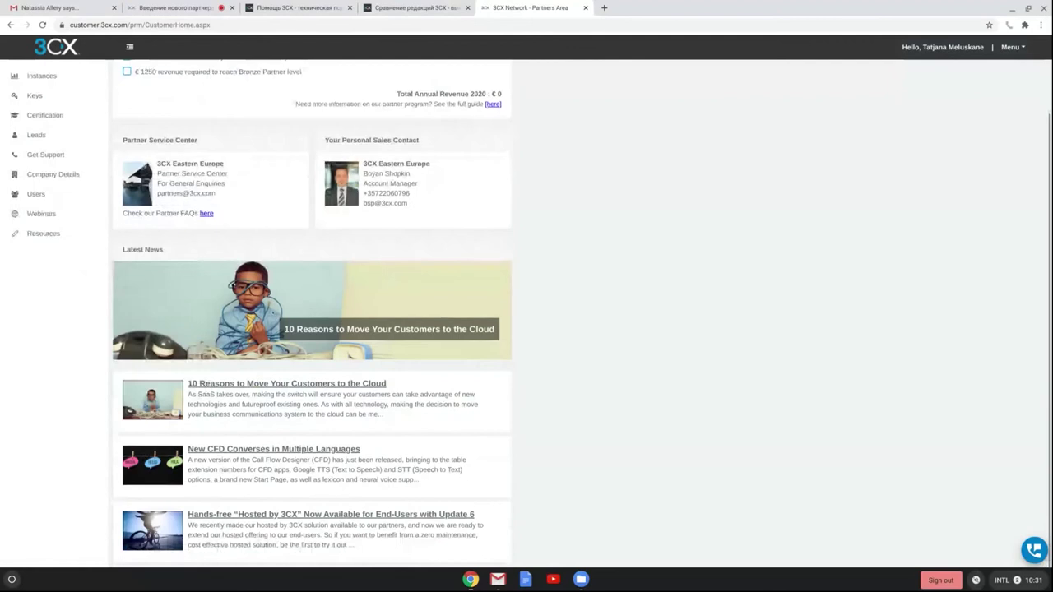
scroll(278, 316, "up", 2)
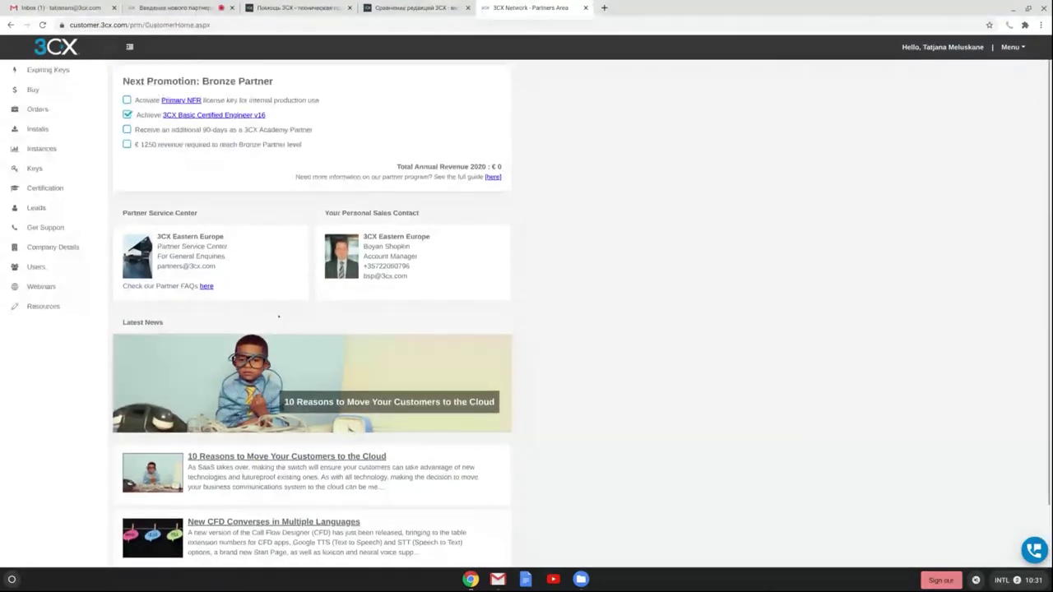
scroll(247, 301, "up", 1)
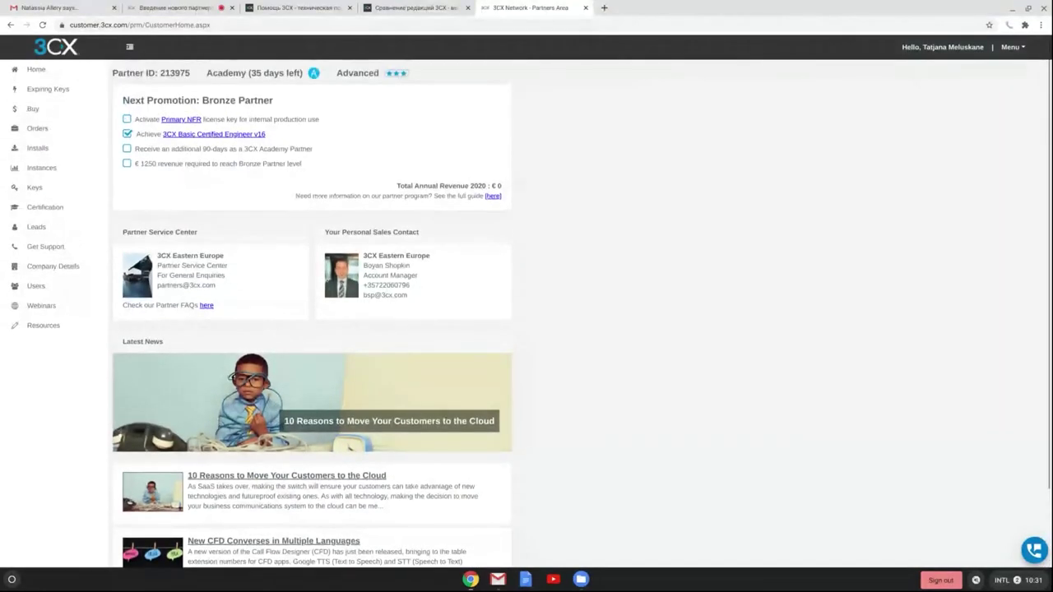
scroll(320, 269, "down", 2)
scroll(77, 105, "up", 2)
left_click(58, 89)
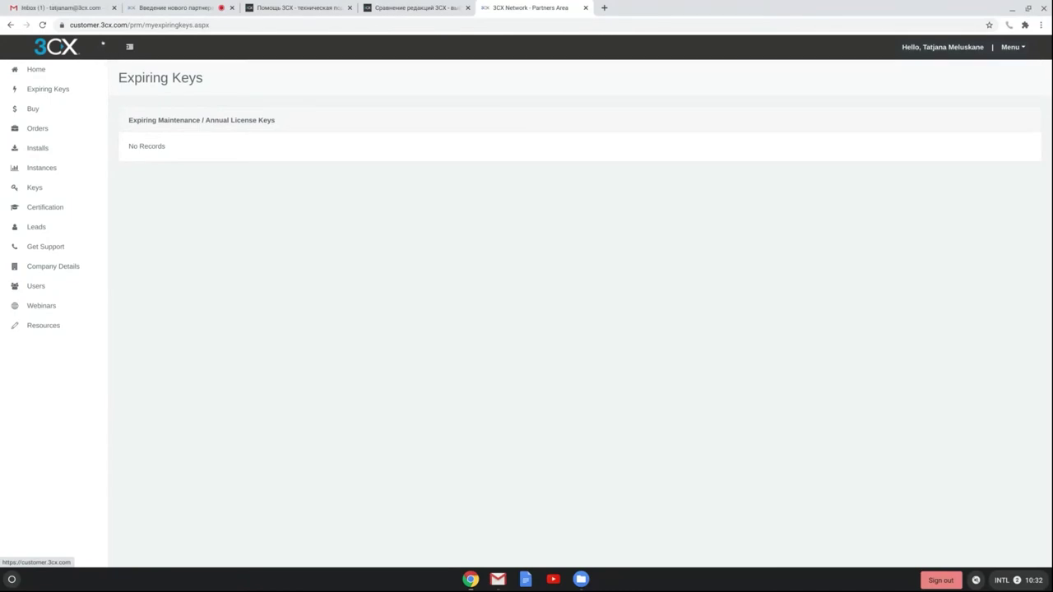
Open the Buy page and examine the available product choices and license types without changing them
left_click(61, 108)
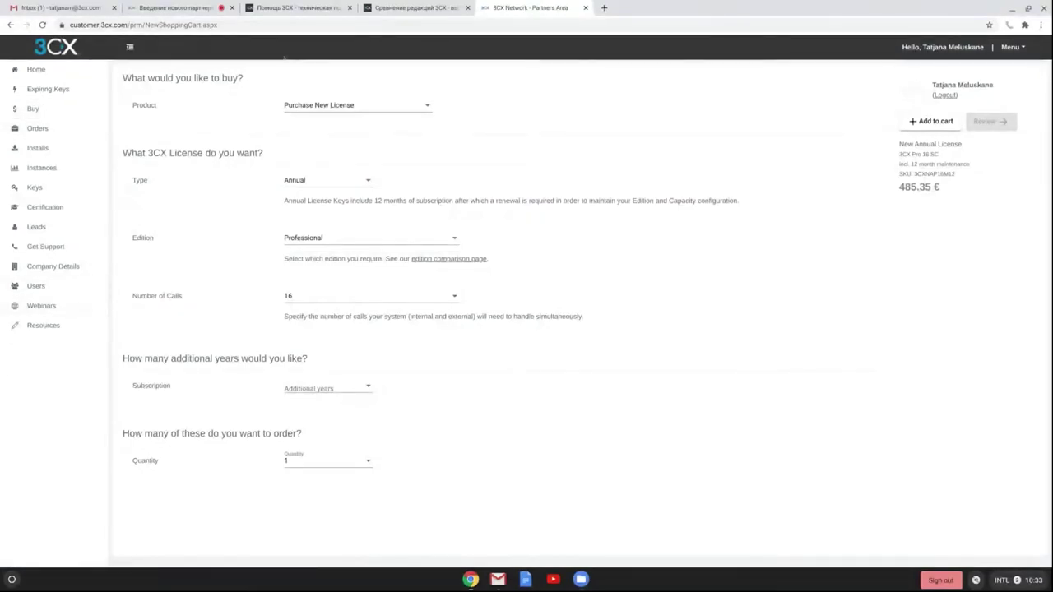
left_click(410, 105)
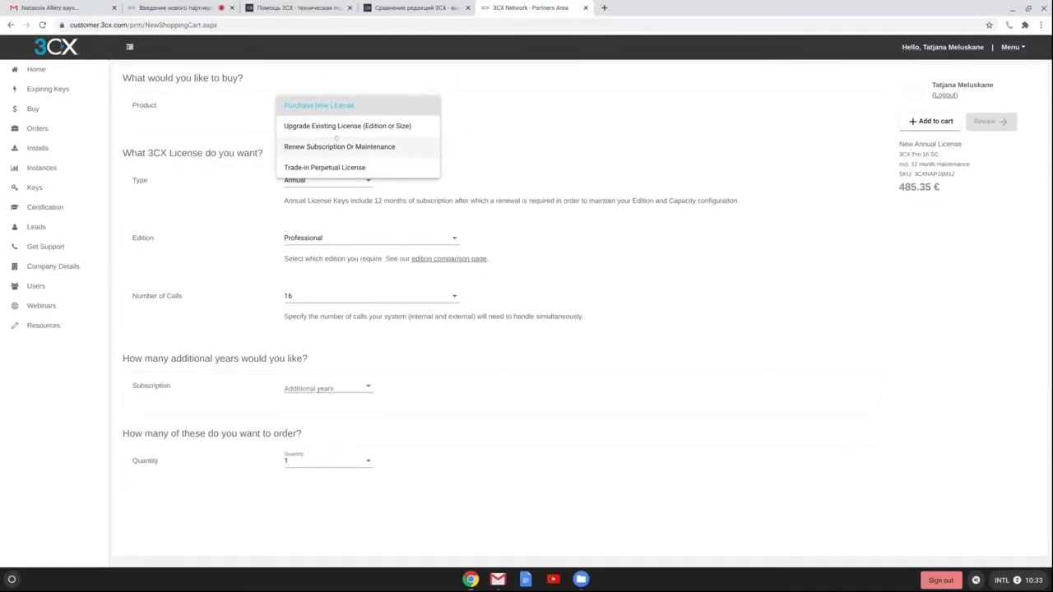
left_click(314, 191)
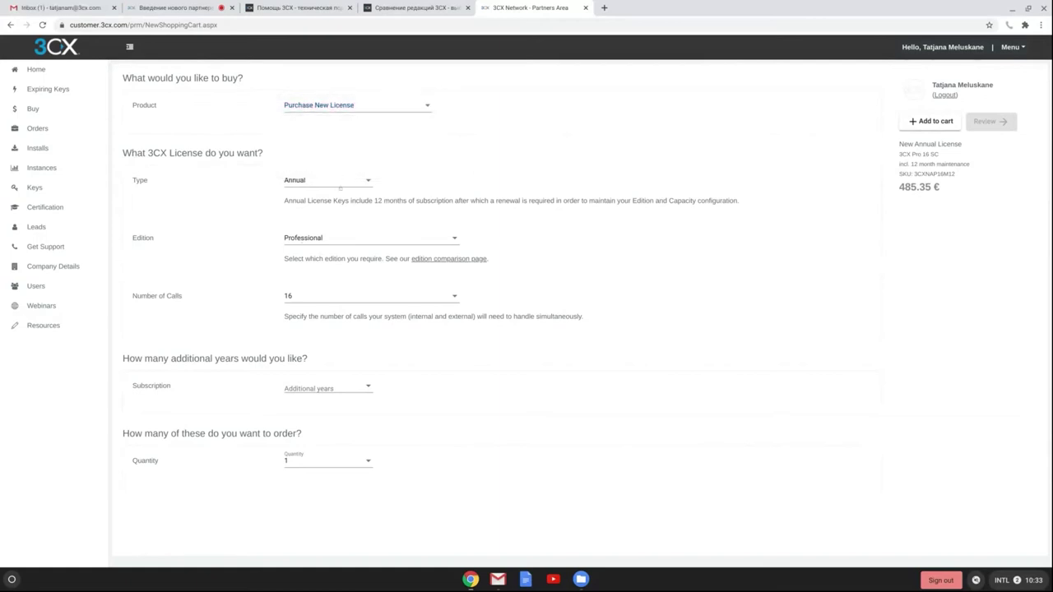
left_click(345, 184)
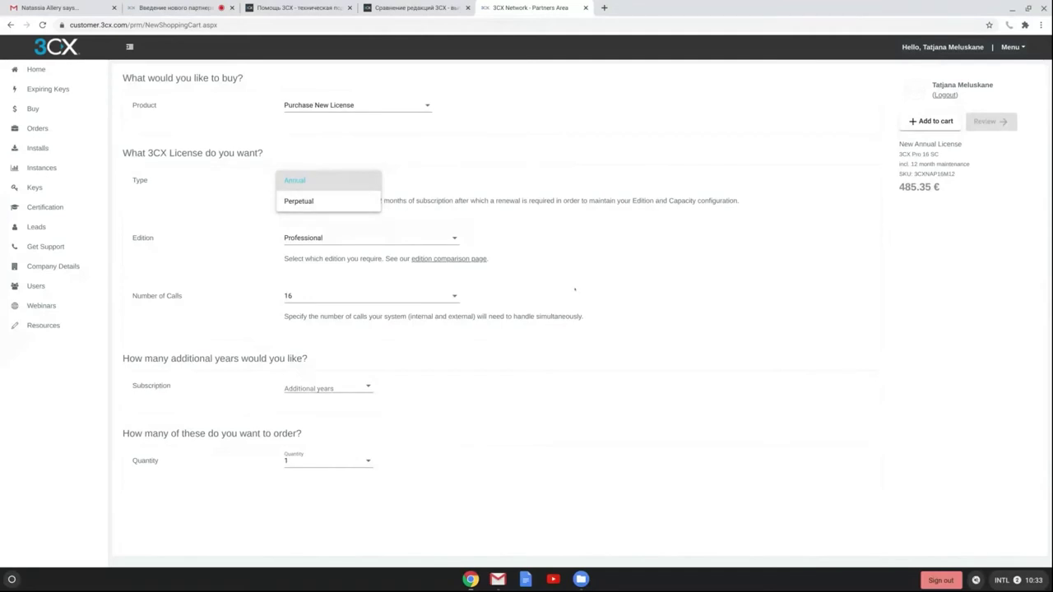
left_click(522, 239)
Examine the available license editions and simultaneous call sizes without changing the selection
left_click(443, 236)
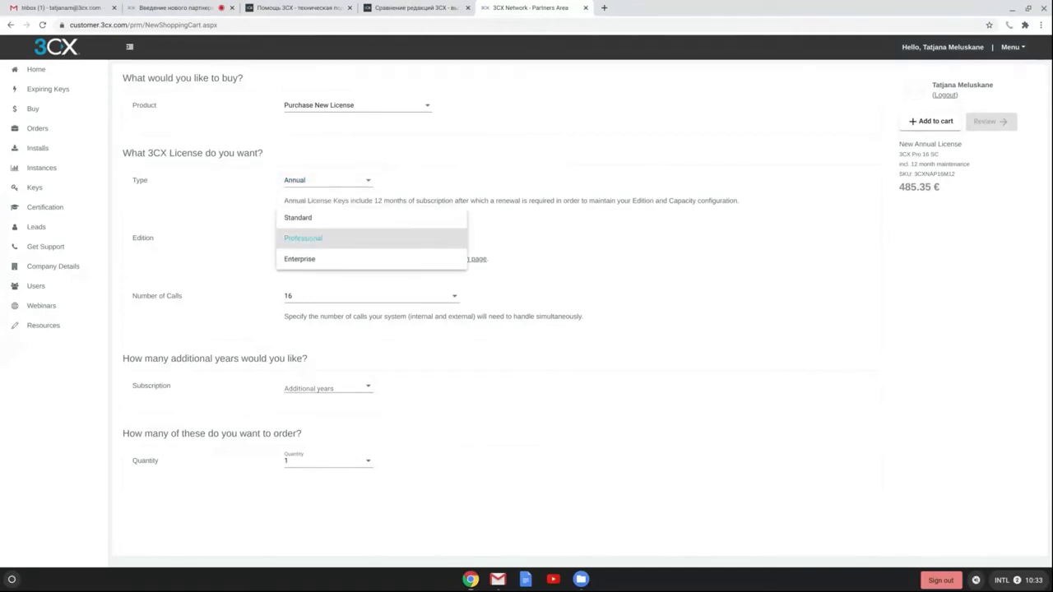
left_click(538, 260)
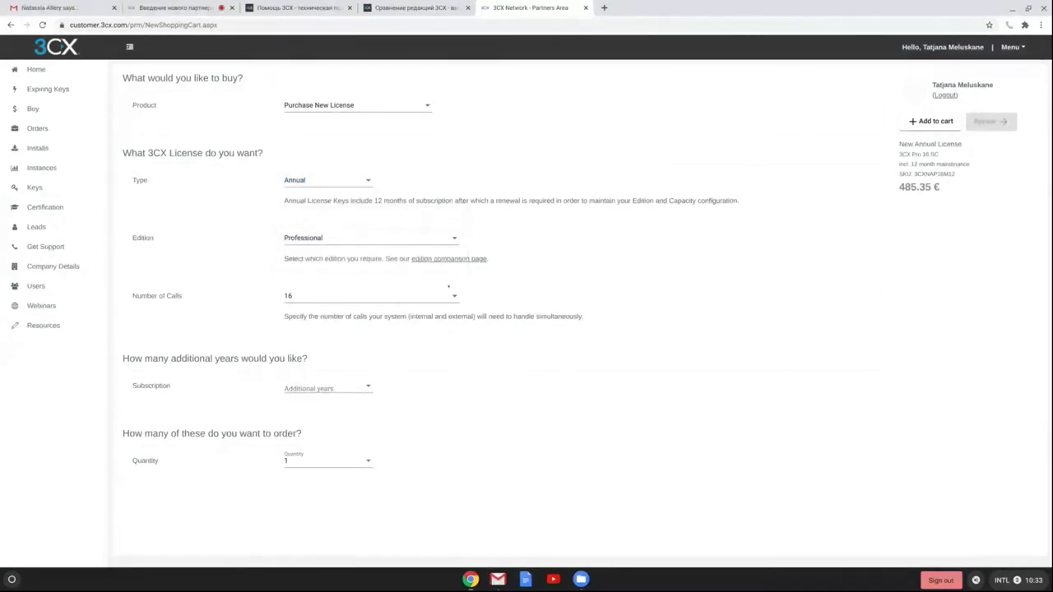
left_click(371, 295)
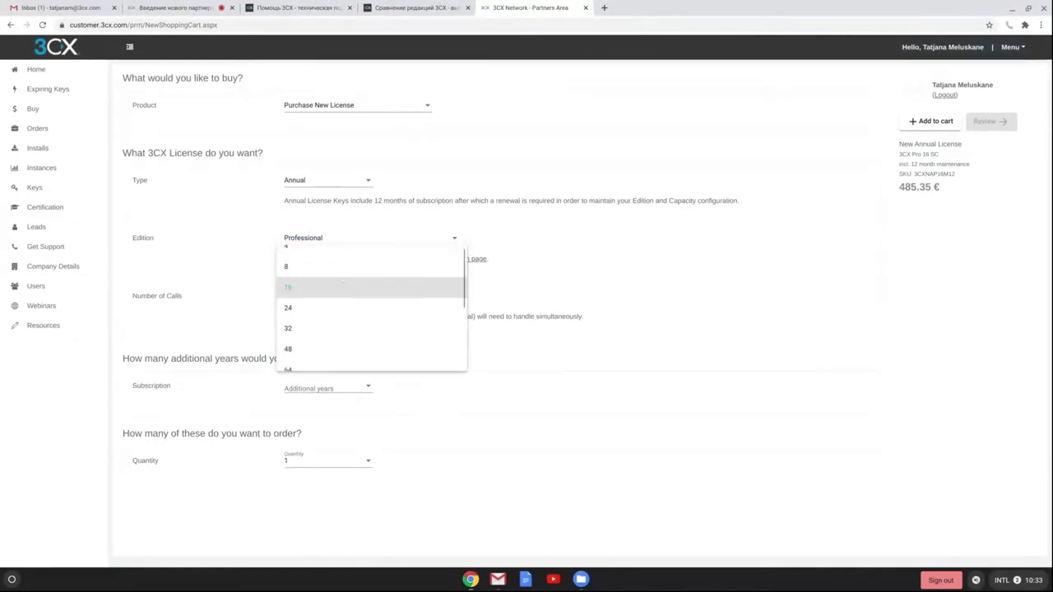
scroll(370, 329, "down", 3)
left_click(560, 297)
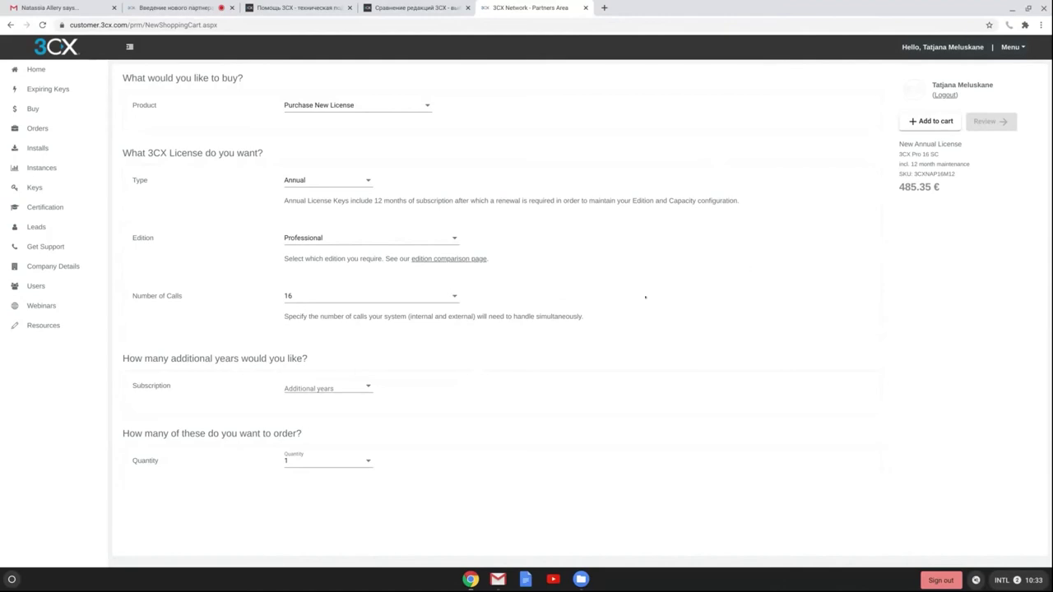
Add one new annual Professional license with 16 calls to the cart and open the cart for review
left_click(928, 121)
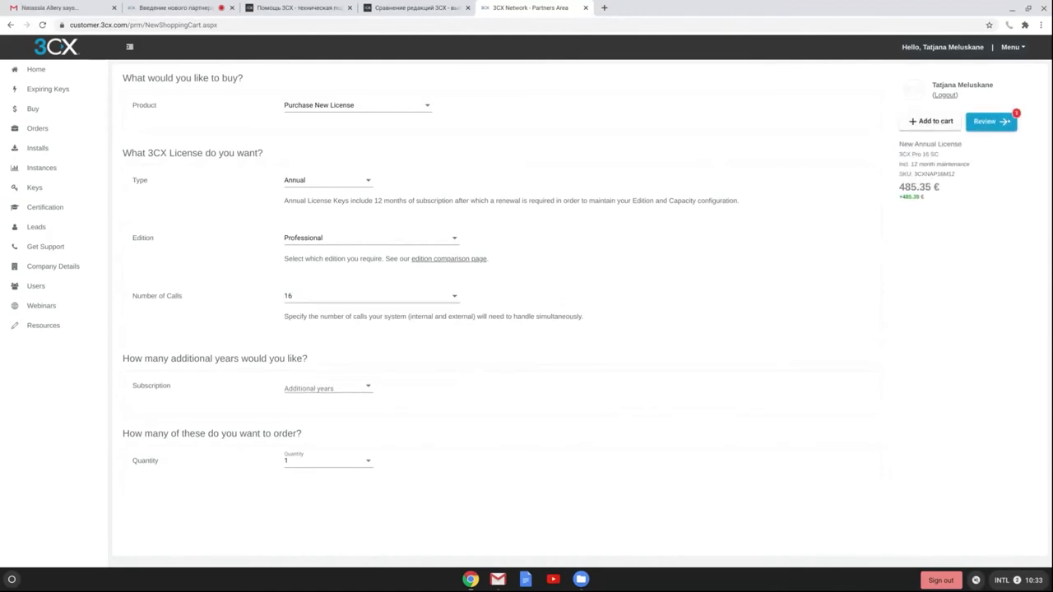
left_click(988, 120)
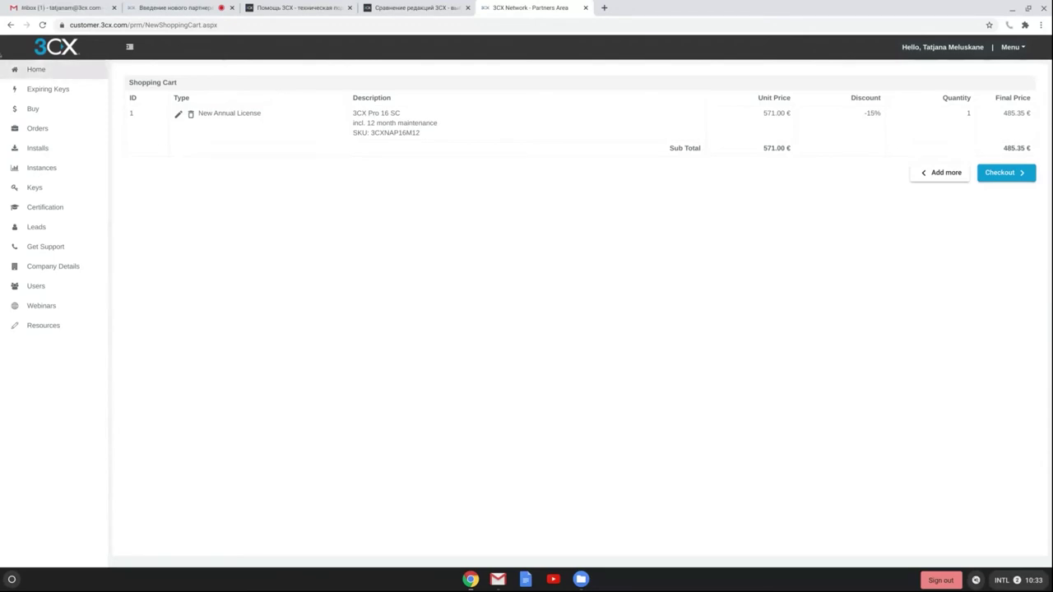
Open the Orders page and examine the order status filter options
left_click(38, 125)
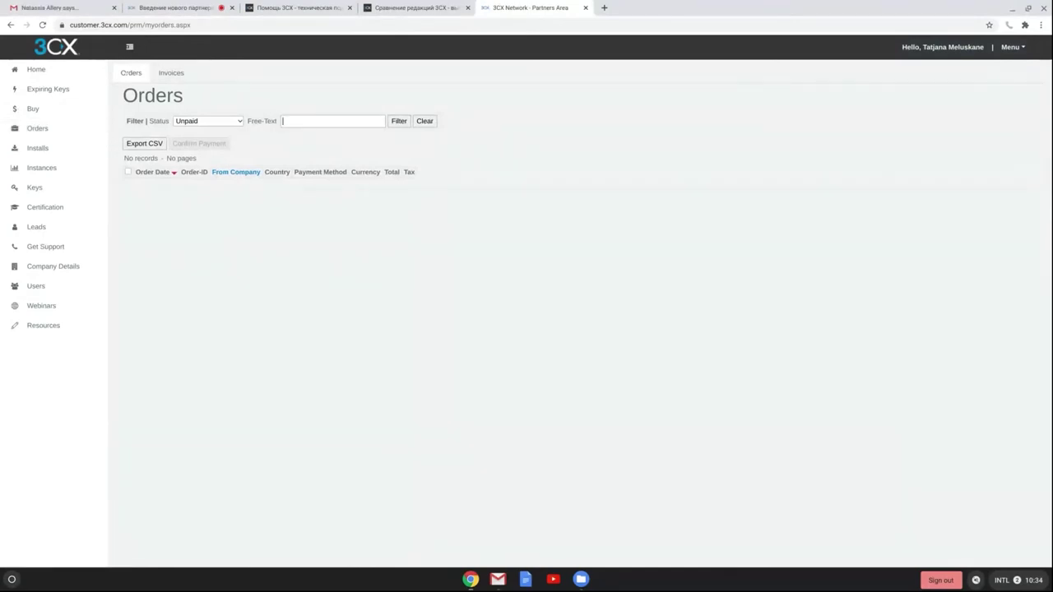
left_click(223, 121)
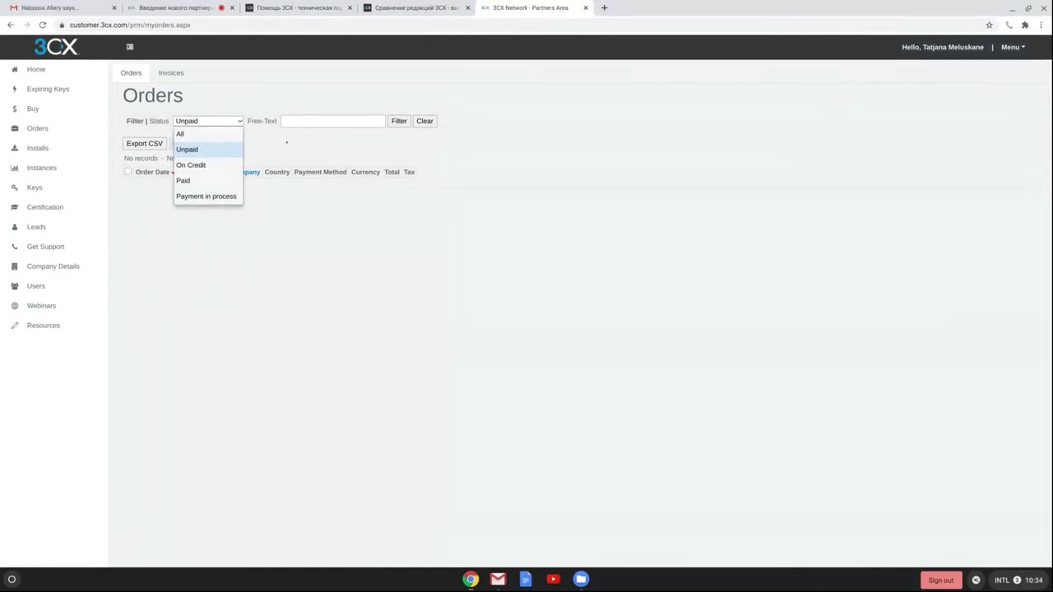
left_click(401, 194)
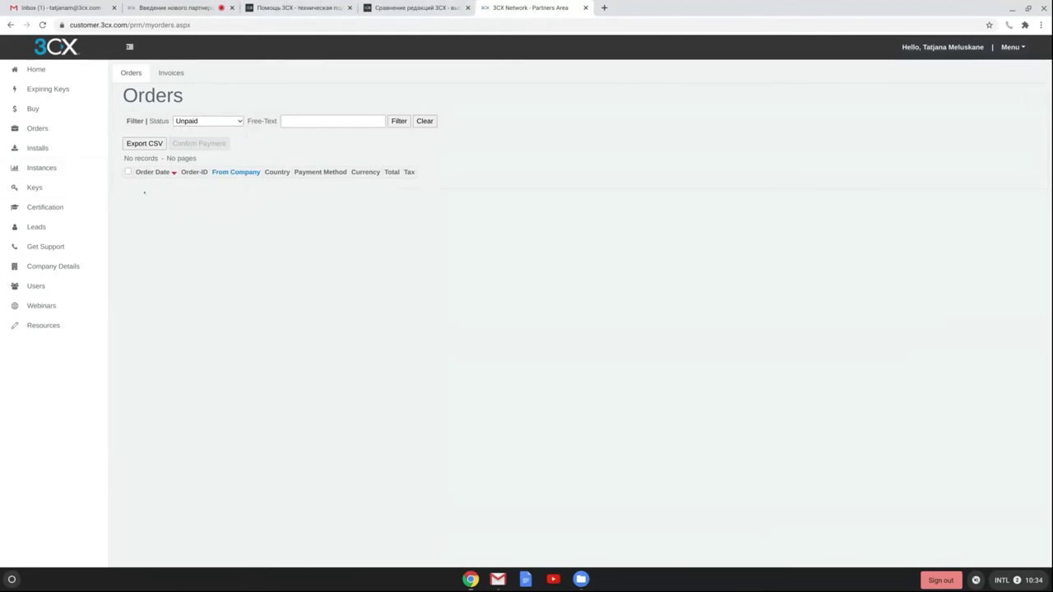
View the Installs page, followed by the Instances page
left_click(57, 148)
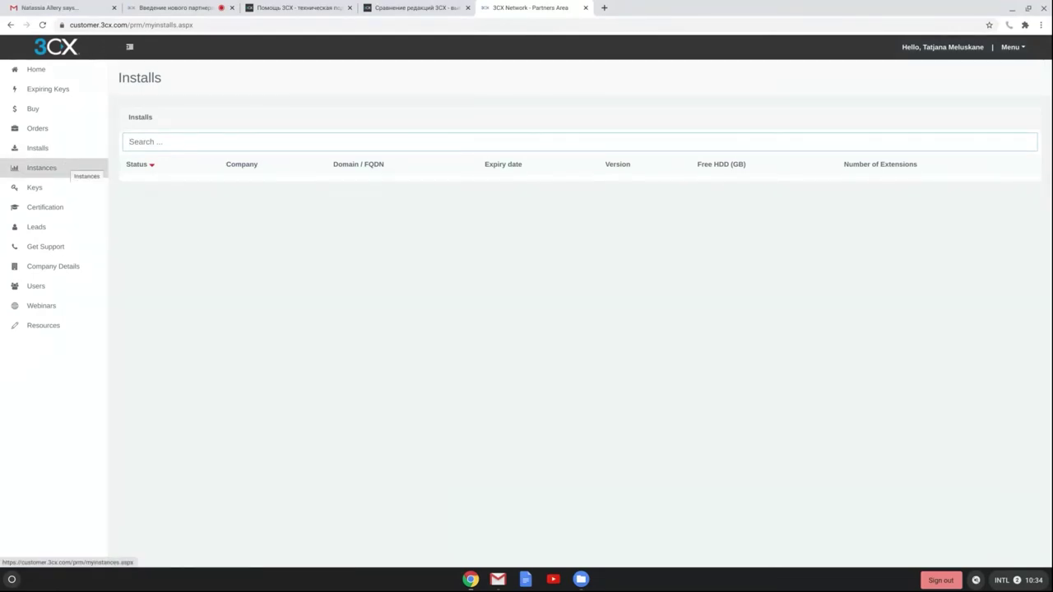
left_click(45, 169)
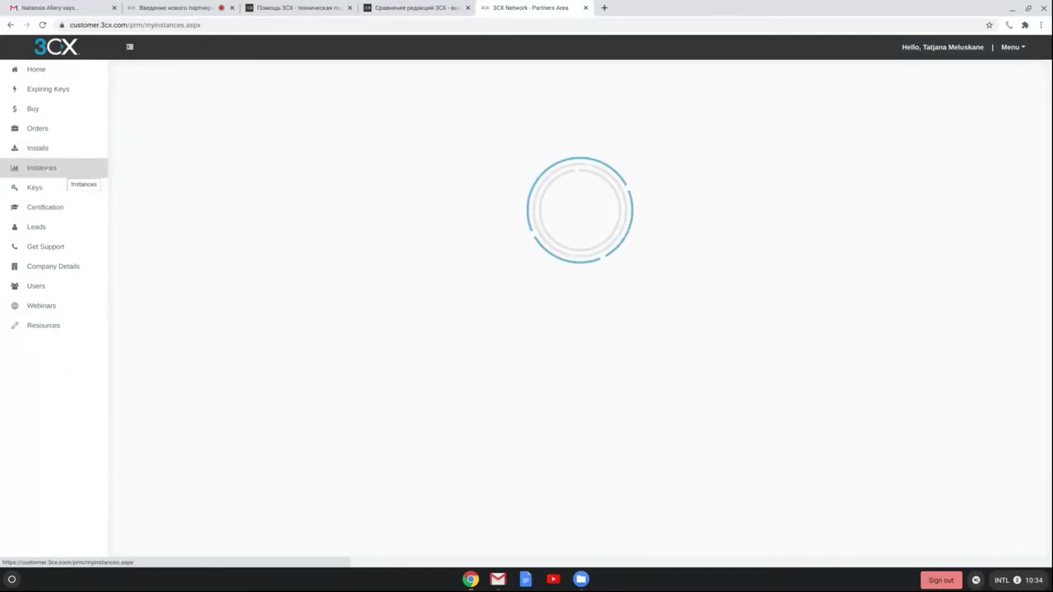
Open the license keys list and bring up the POC request form for the free 3CX Professional key
left_click(33, 188)
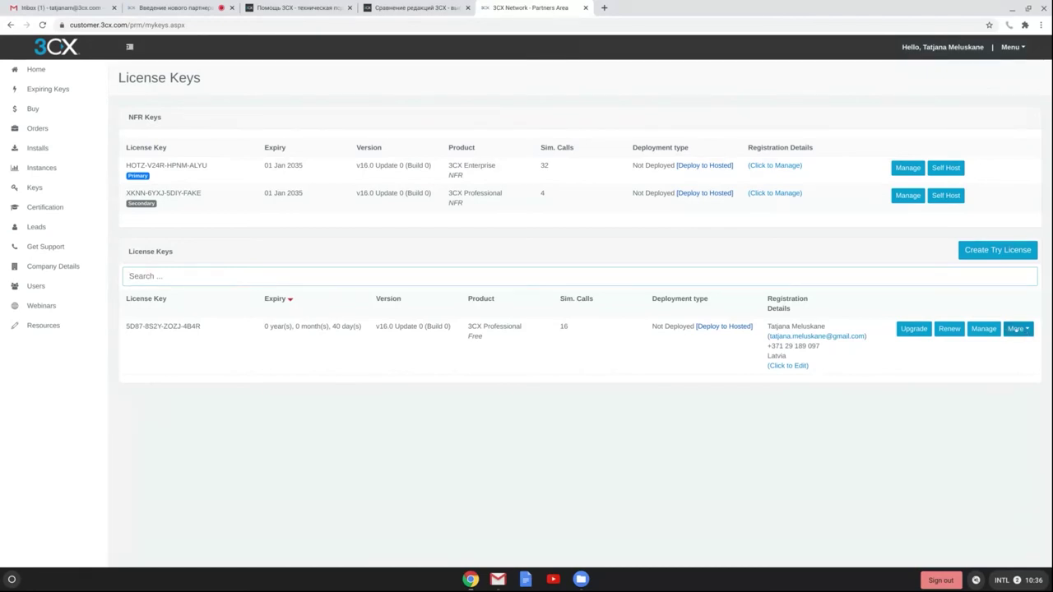
left_click(1016, 330)
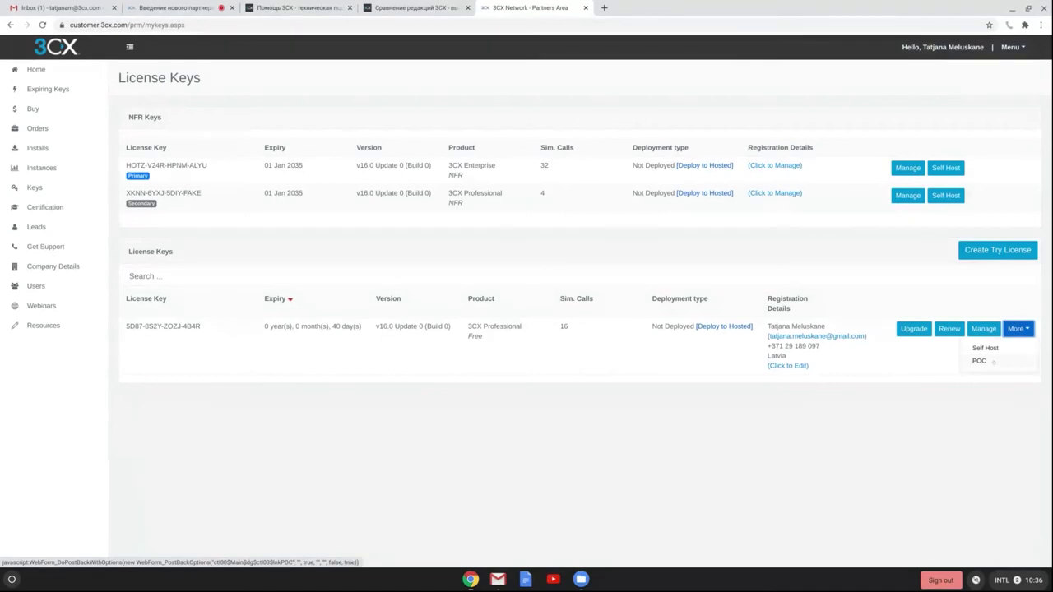
left_click(993, 362)
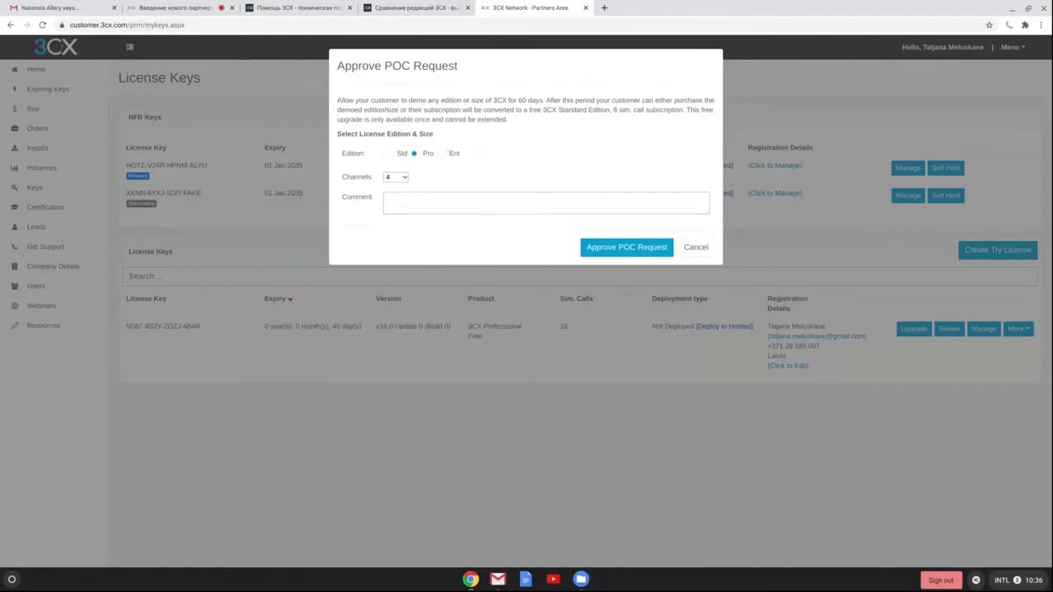
Select the Ent edition in the POC request, examine the channel sizes, and cancel the request
left_click(441, 154)
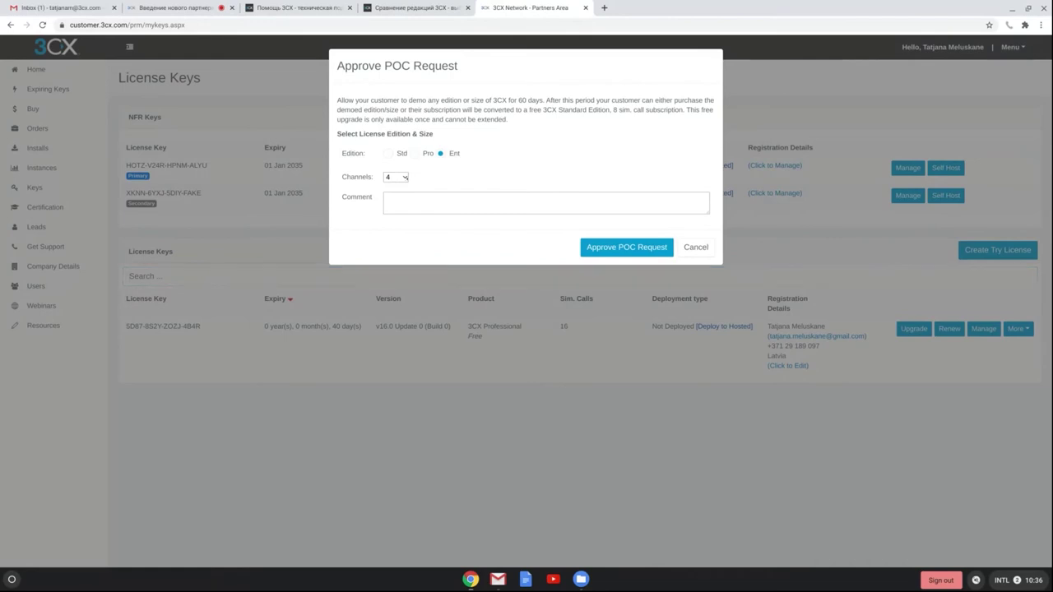
left_click(395, 177)
left_click(368, 326)
left_click(388, 177)
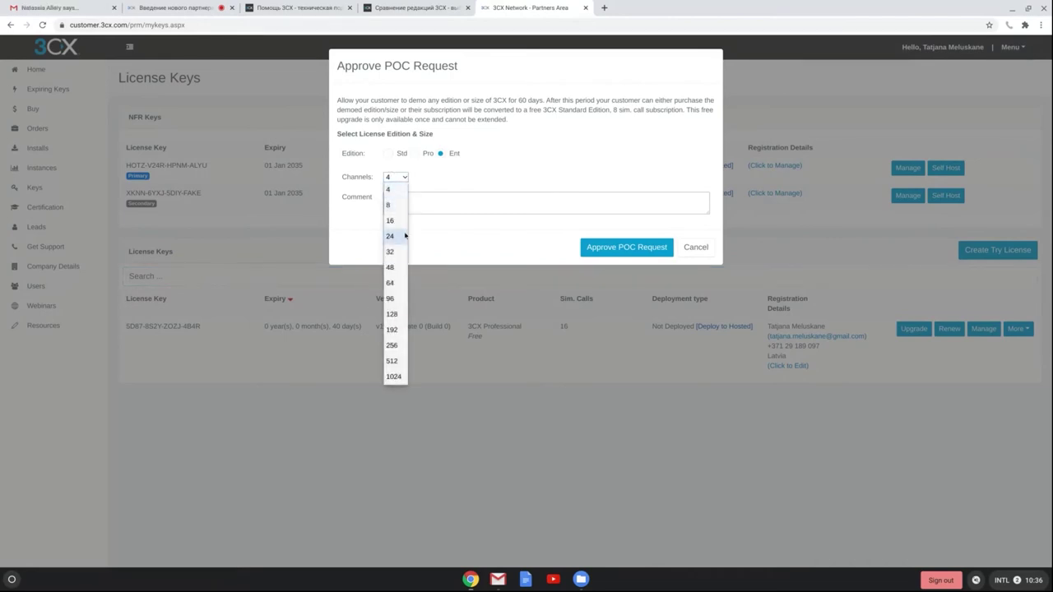
left_click(444, 212)
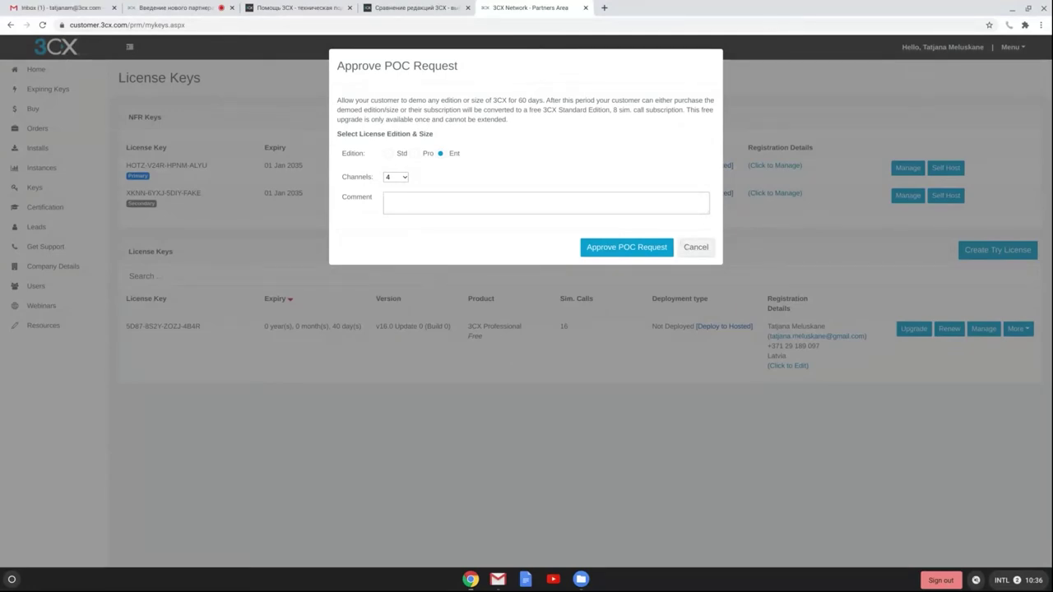
left_click(696, 246)
Return to the partner home page, open the Buy page and choose Upgrade Existing License (Edition or Size) as the product
left_click(56, 46)
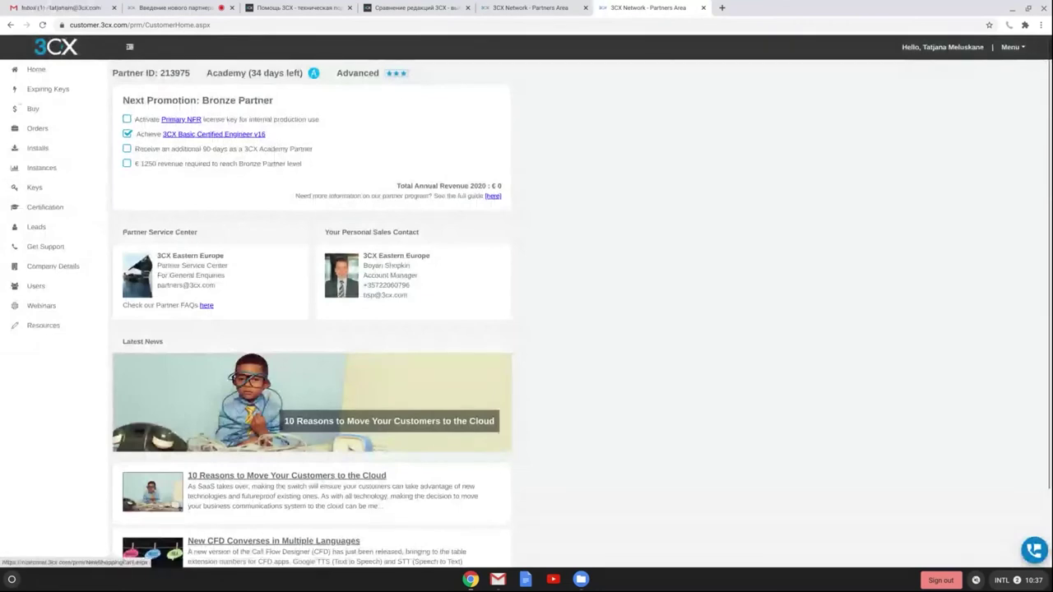
left_click(33, 109)
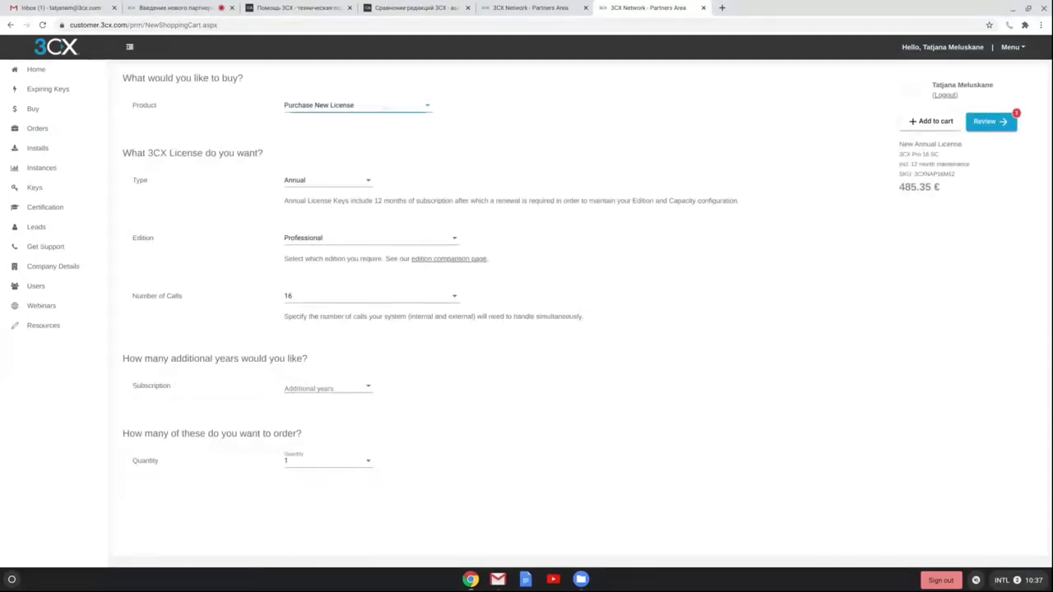
left_click(362, 106)
left_click(347, 126)
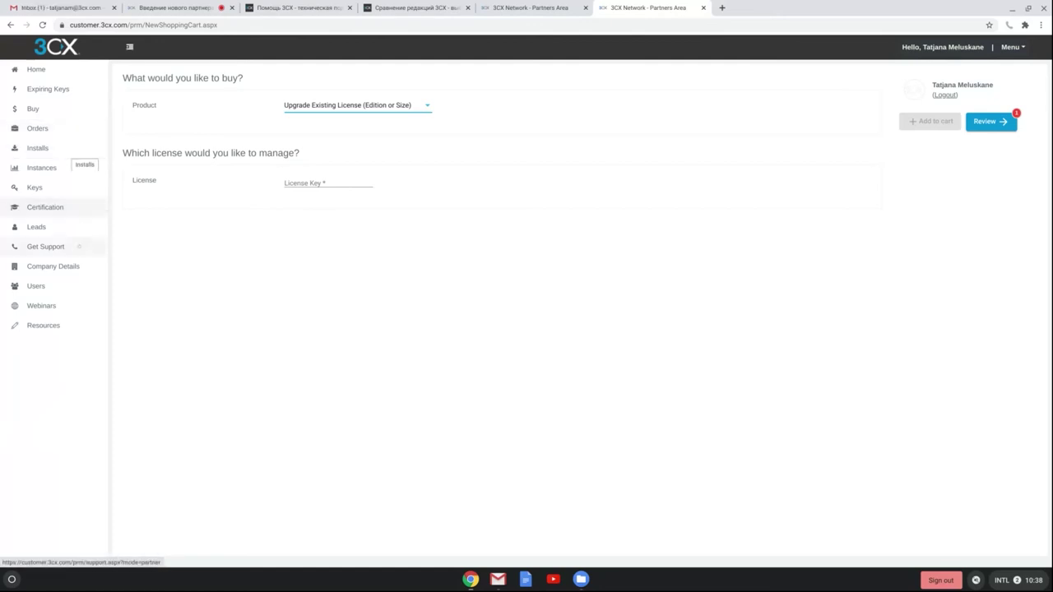
Open the Certification page, view the list of available tests, and return to Certification without starting an exam
left_click(74, 209)
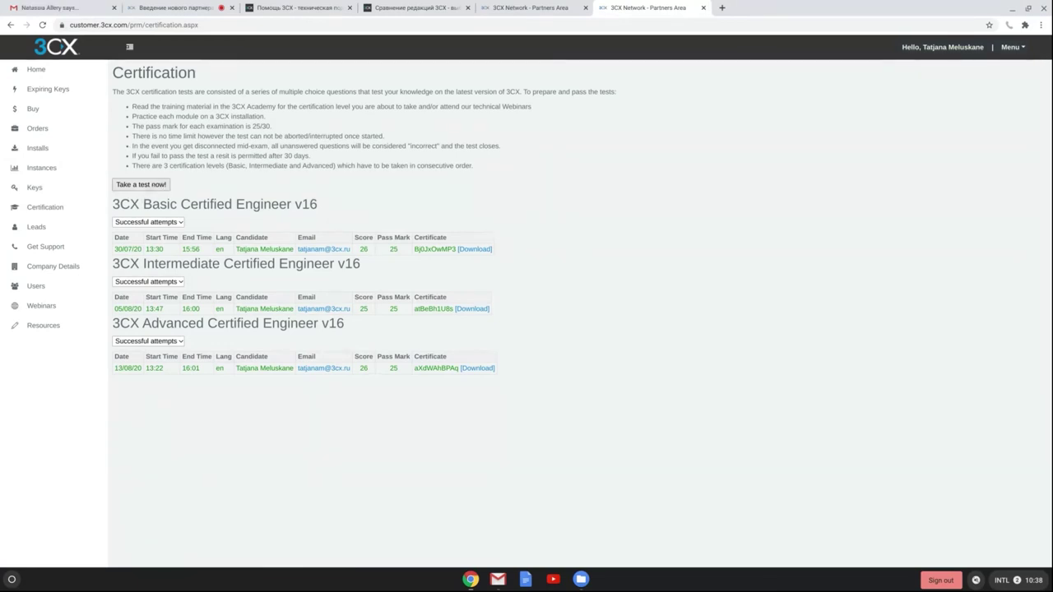
left_click(132, 185)
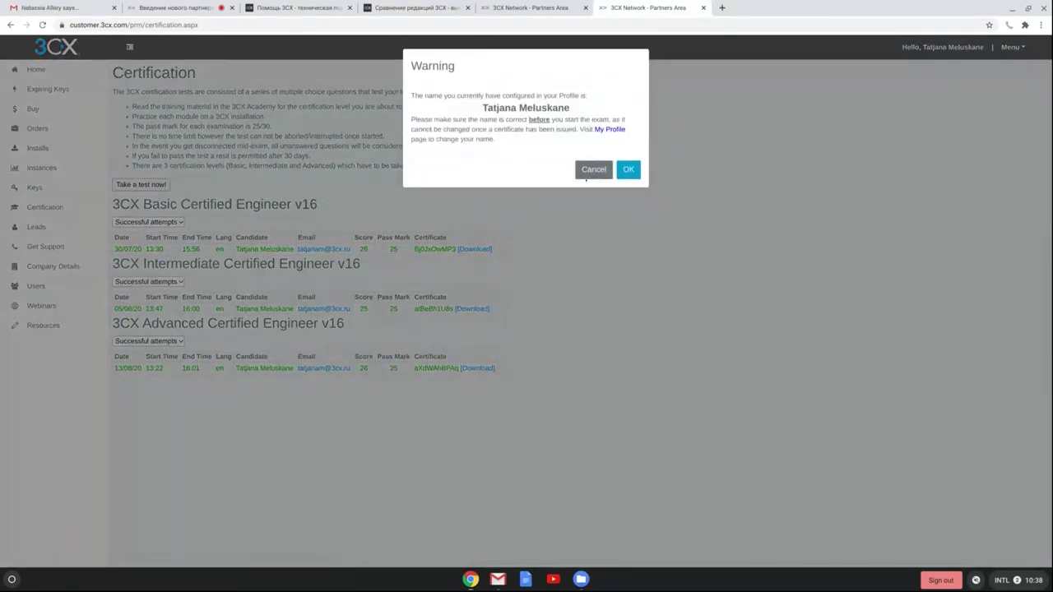
left_click(629, 170)
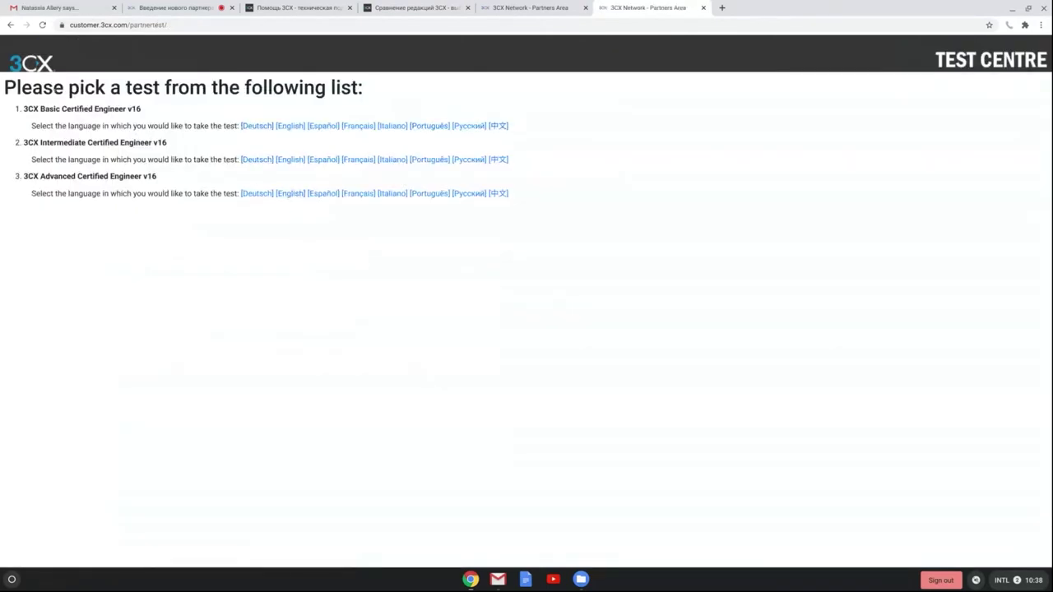
left_click(11, 25)
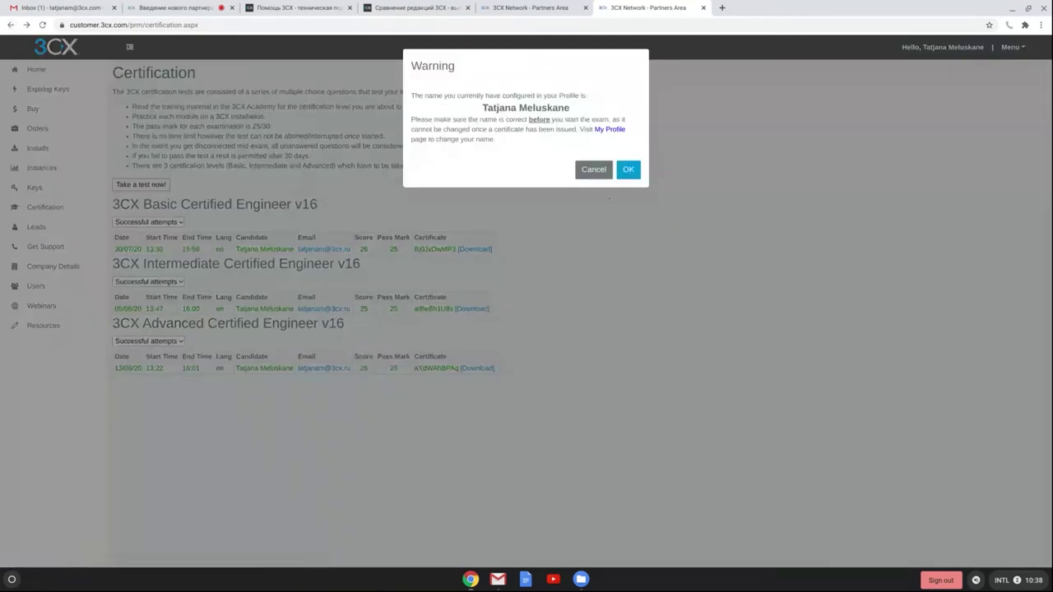
left_click(595, 169)
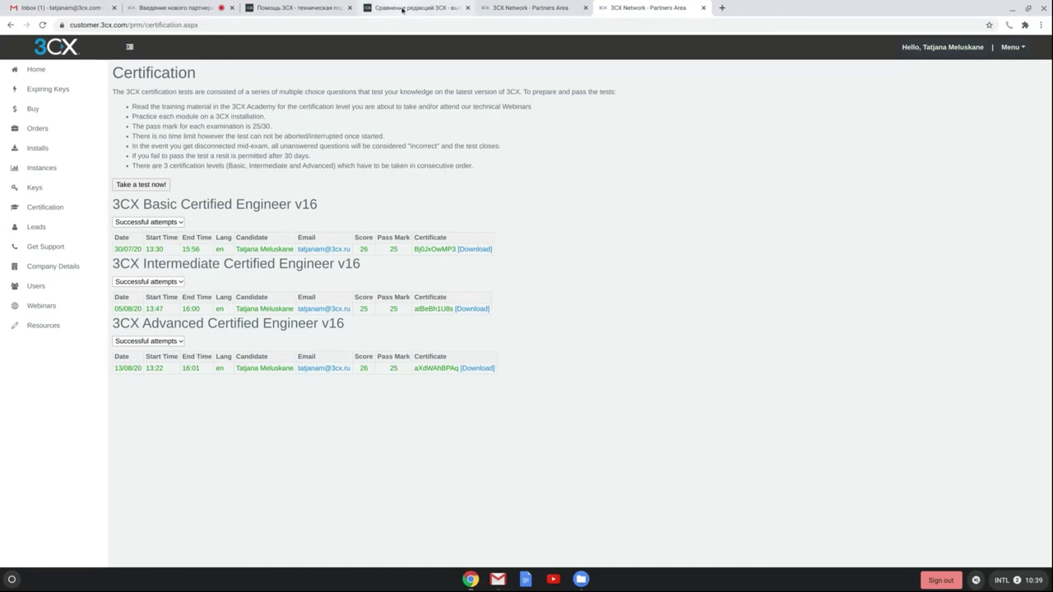
Open the 3CX Academy page on the 3cx.ru support site and examine the Basic, Intermediate and Advanced certification topics
left_click(280, 8)
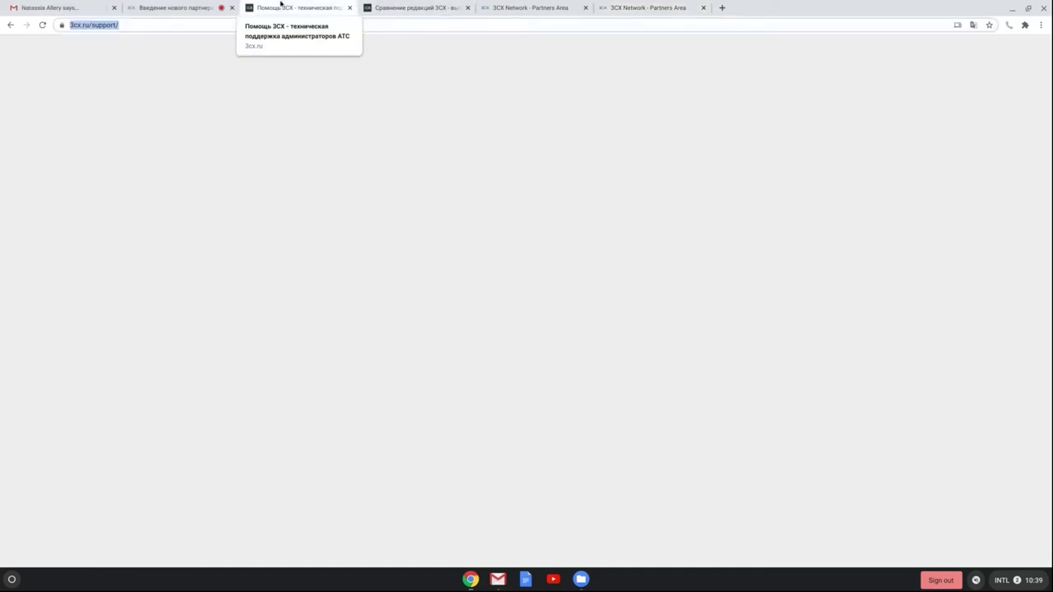
mouse_move(533, 56)
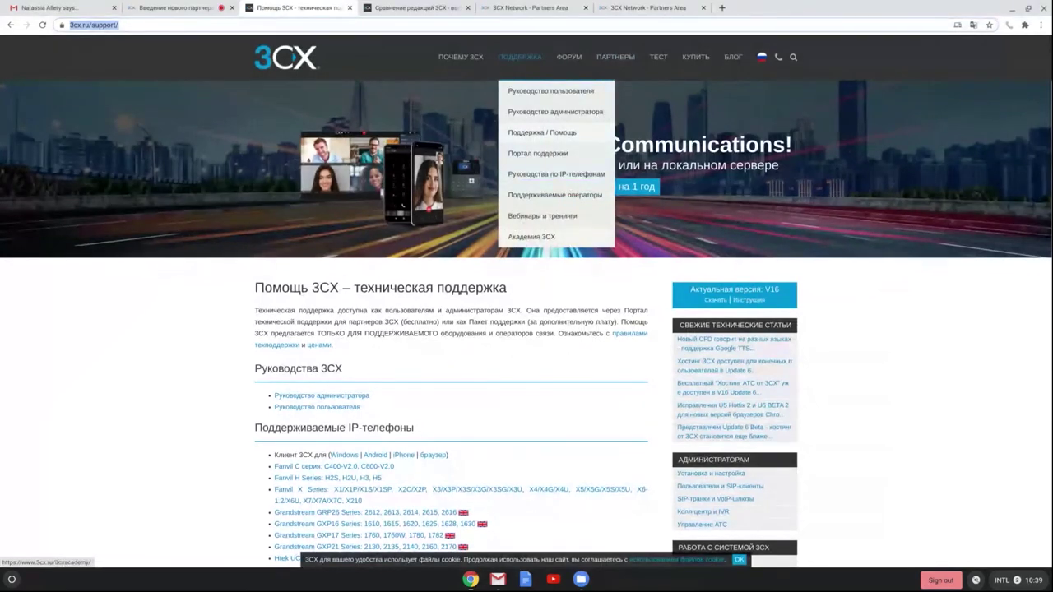
left_click(510, 237)
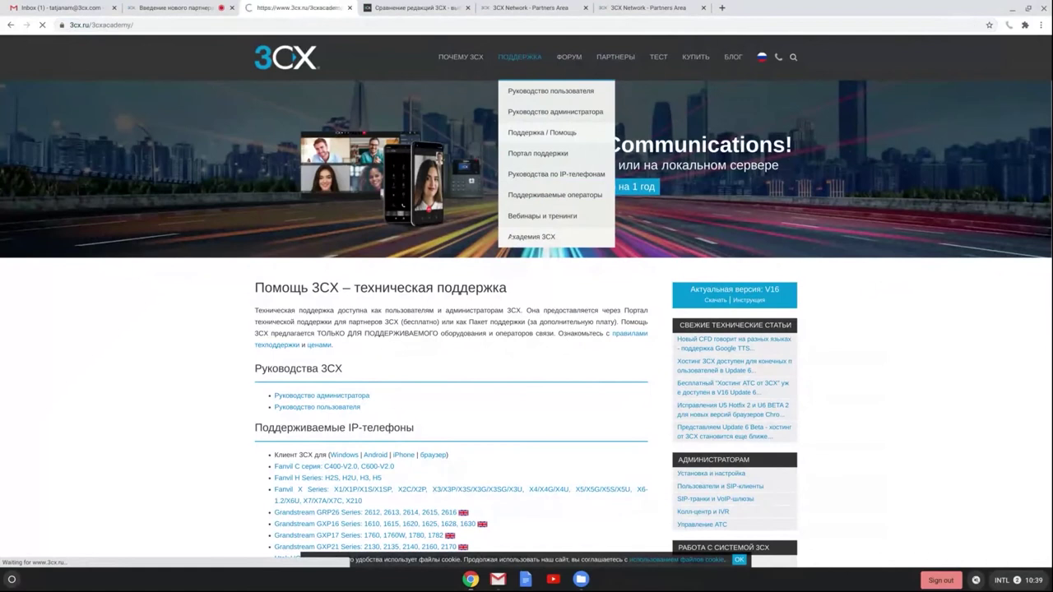
scroll(526, 329, "down", 10)
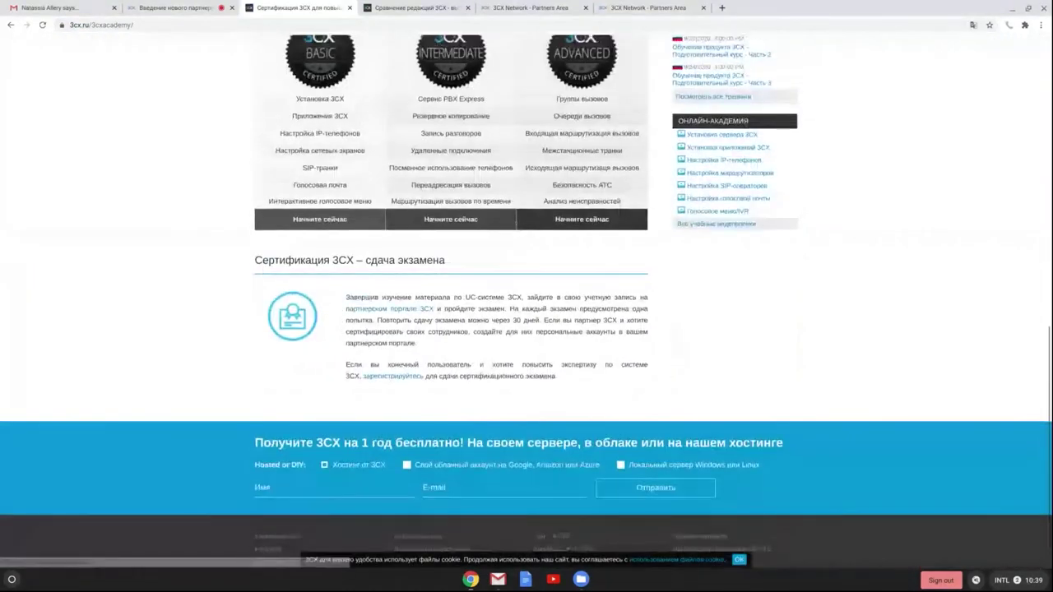
scroll(180, 149, "up", 2)
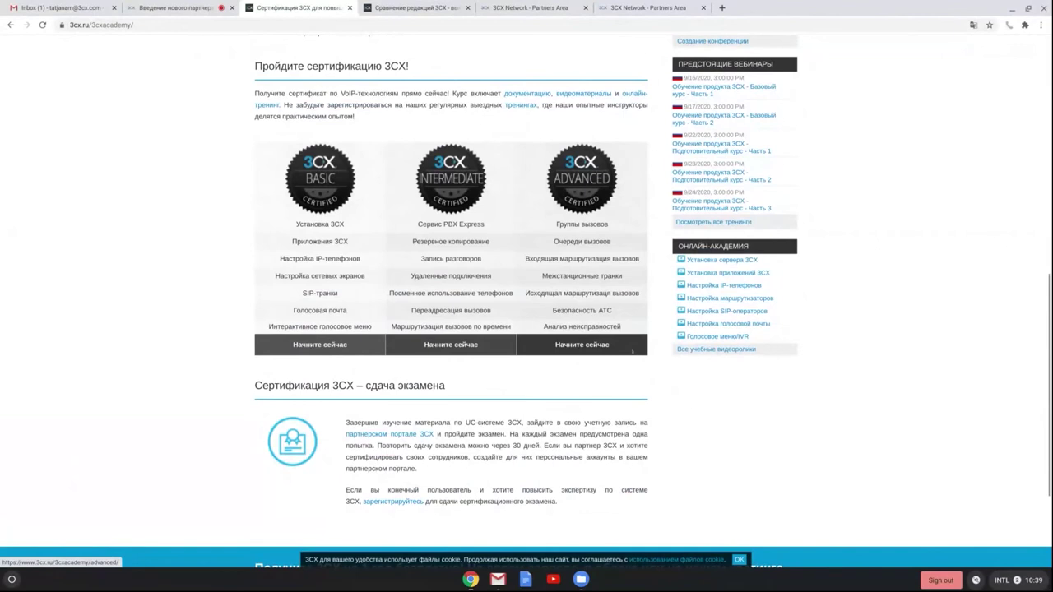
Return to the partner portal, open Leads, view the open lead's details, and close them without changes
left_click(650, 7)
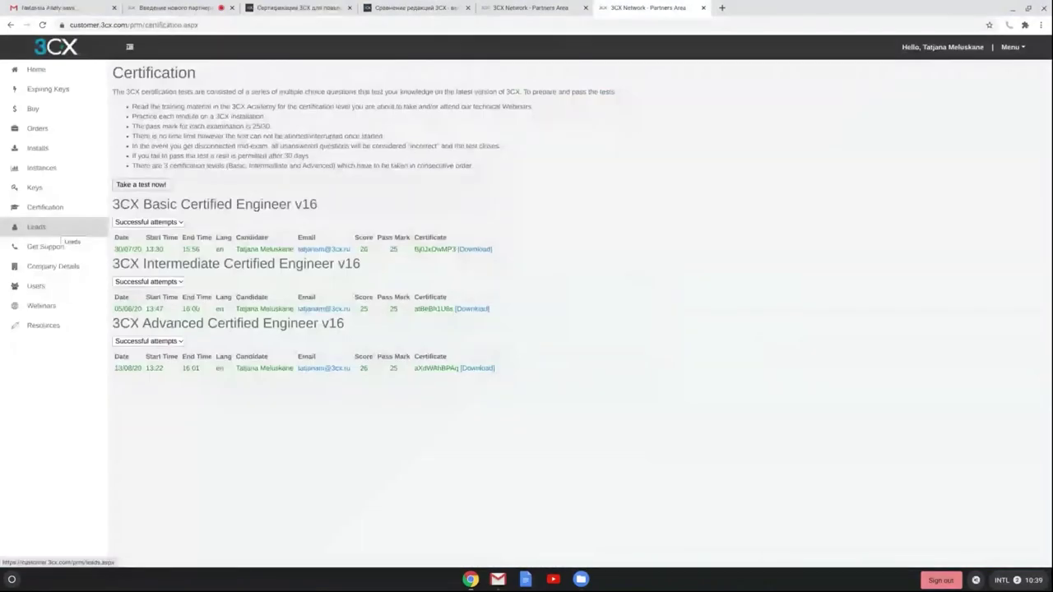
left_click(53, 232)
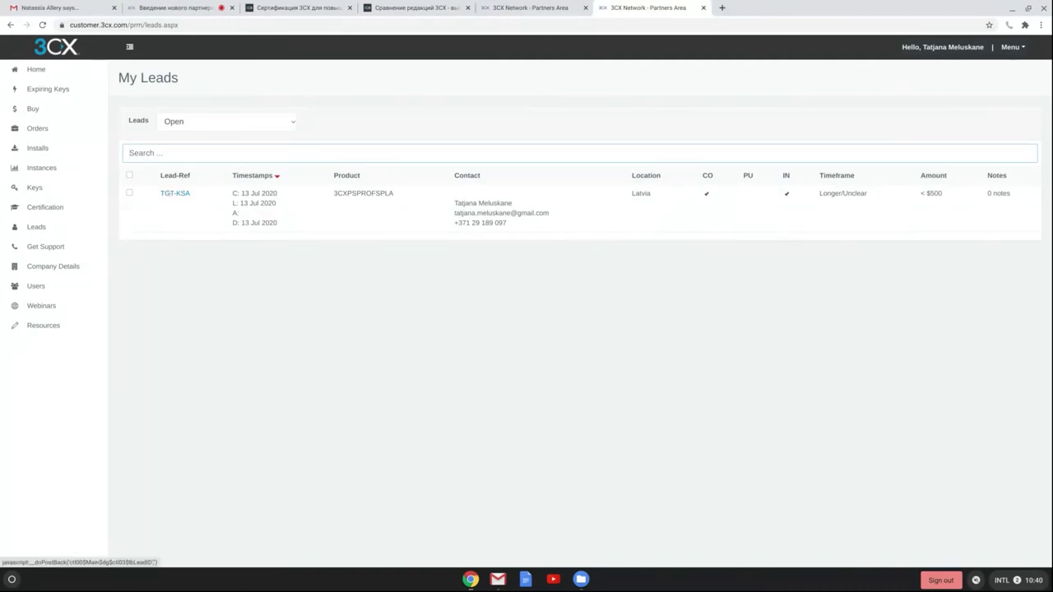
left_click(174, 194)
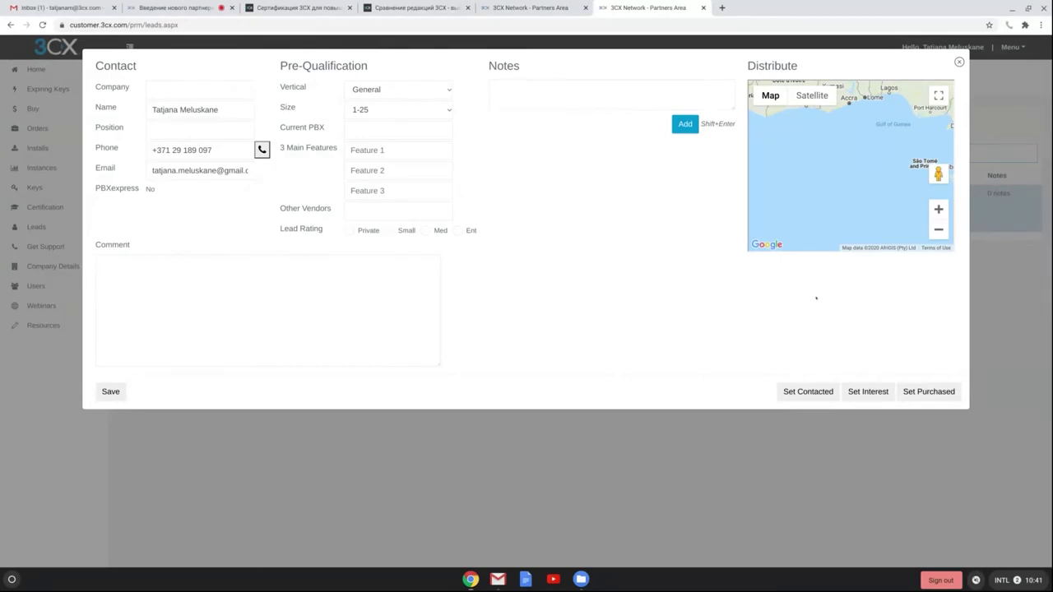
left_click(959, 62)
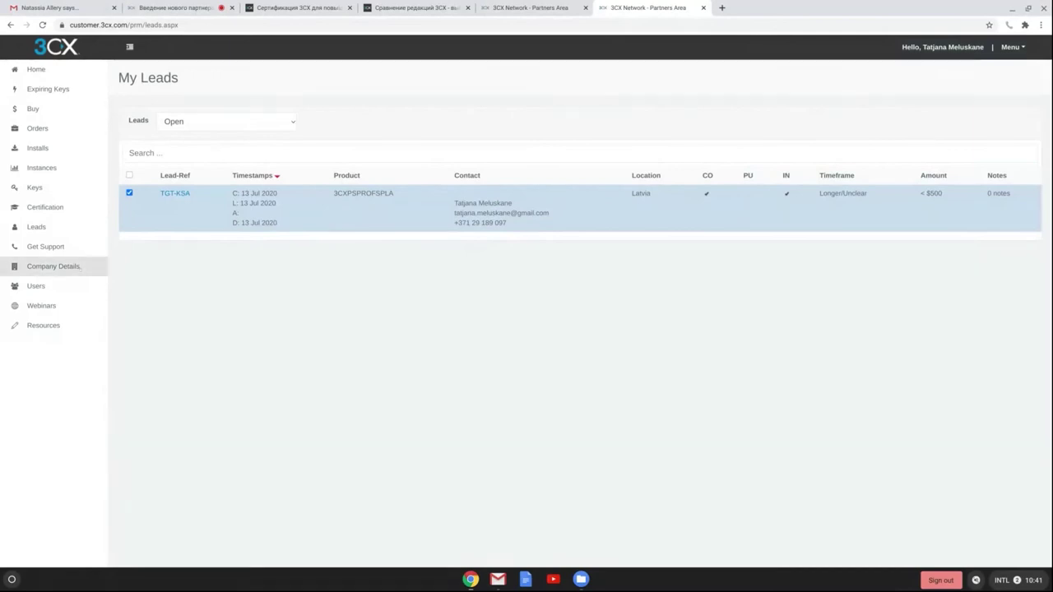
Open the partner support tickets, bring up the new support case form, and examine its available case types
left_click(51, 247)
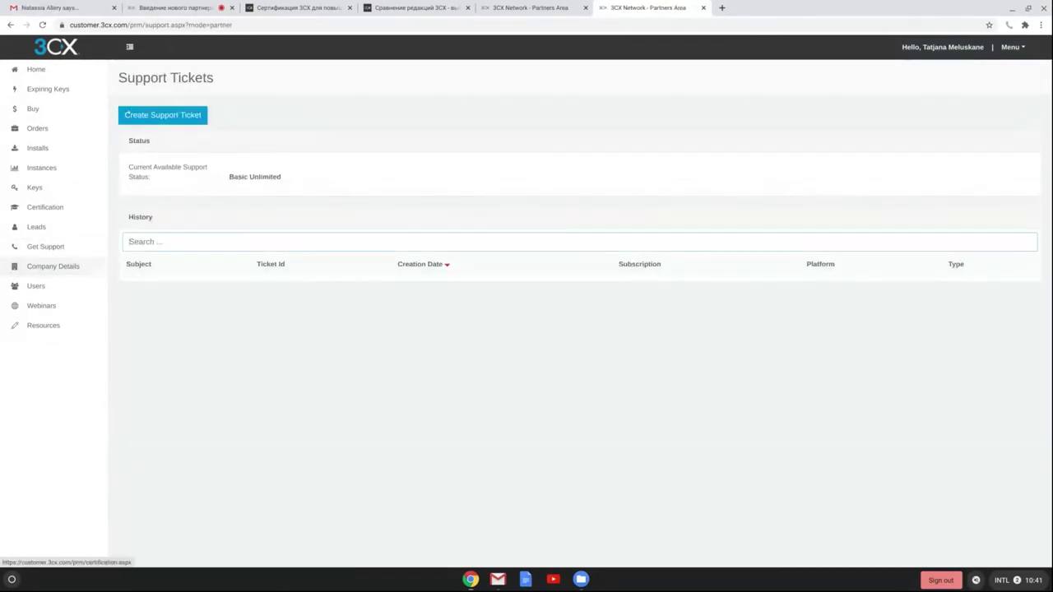
left_click(177, 115)
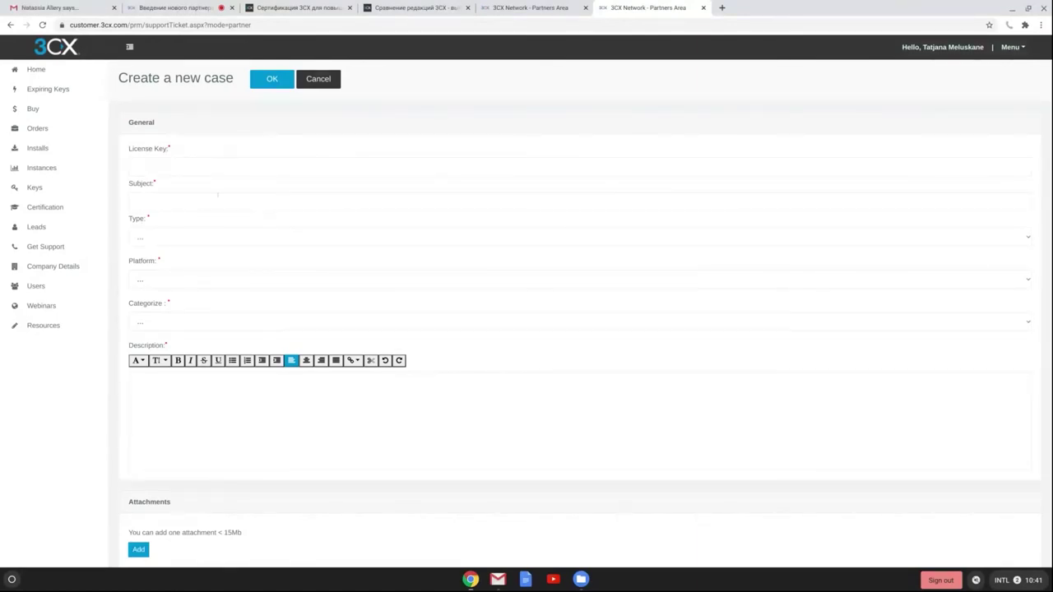
left_click(228, 238)
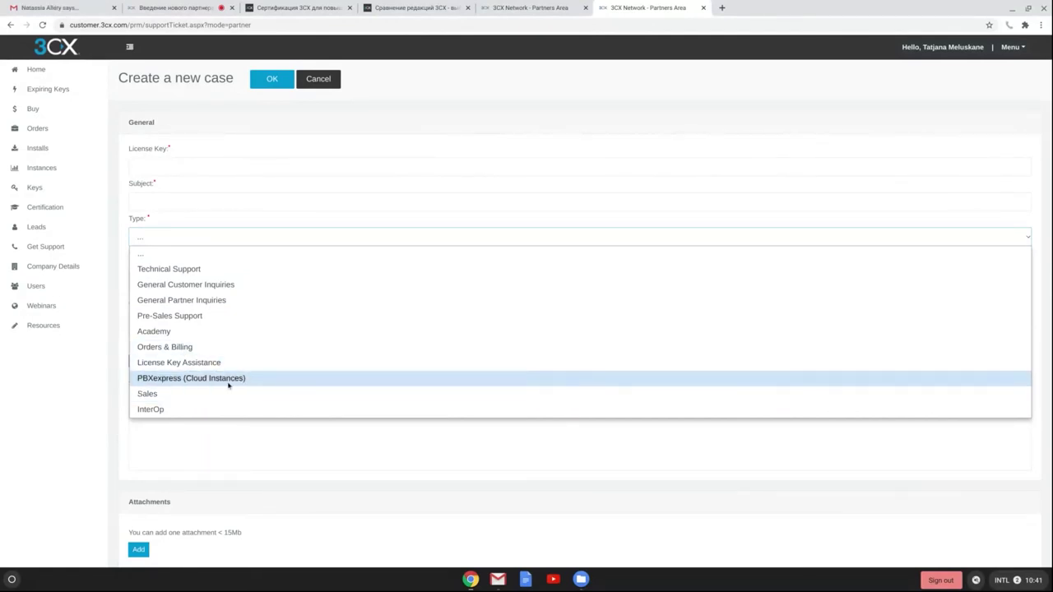
left_click(80, 340)
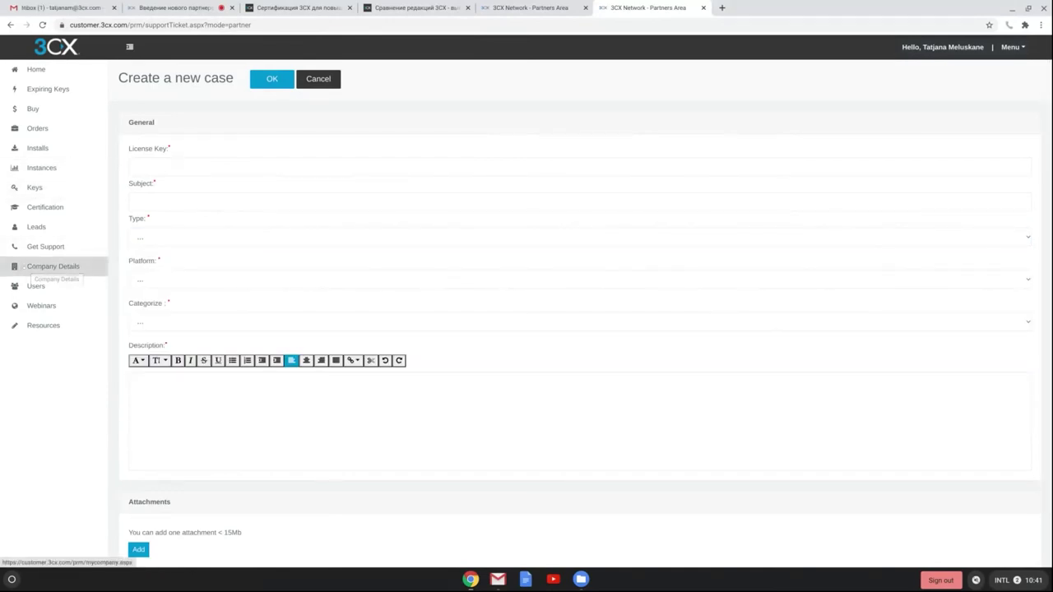
View the company details in the partner portal and open the partner finder page on the 3cx.ru site
left_click(49, 268)
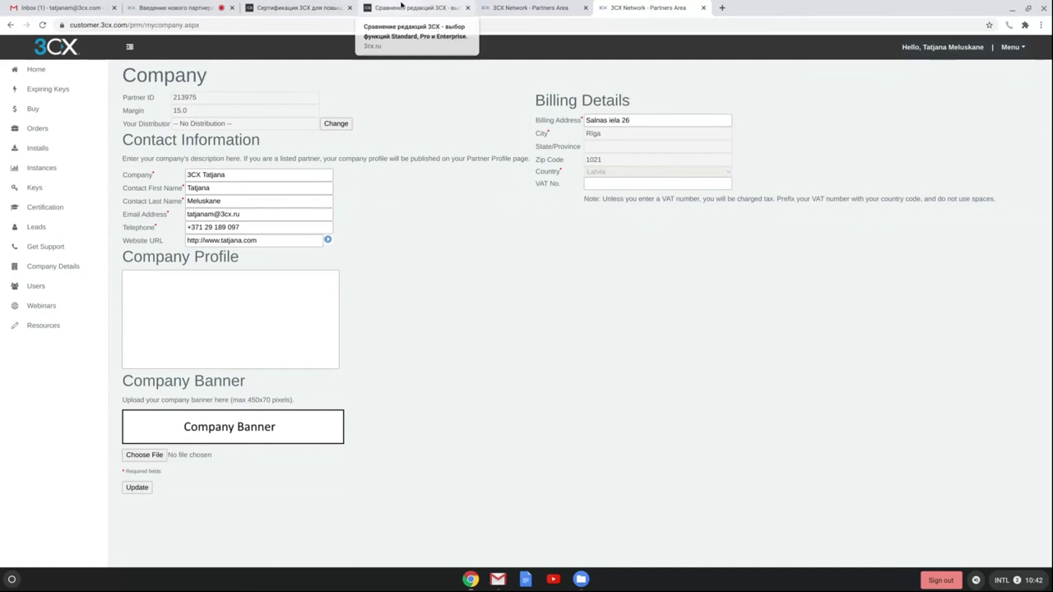
left_click(318, 9)
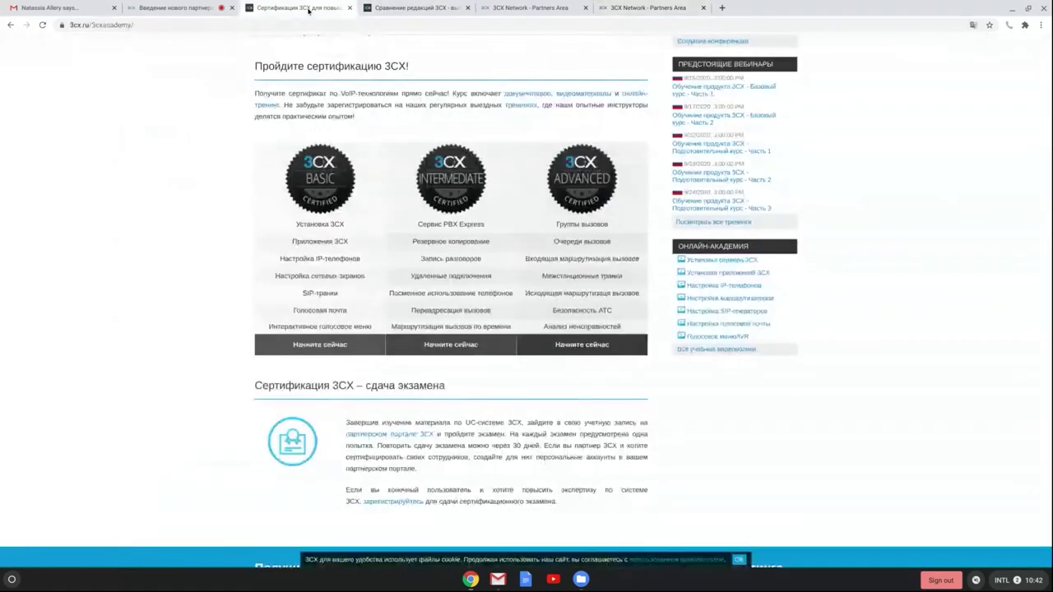
scroll(395, 307, "up", 2)
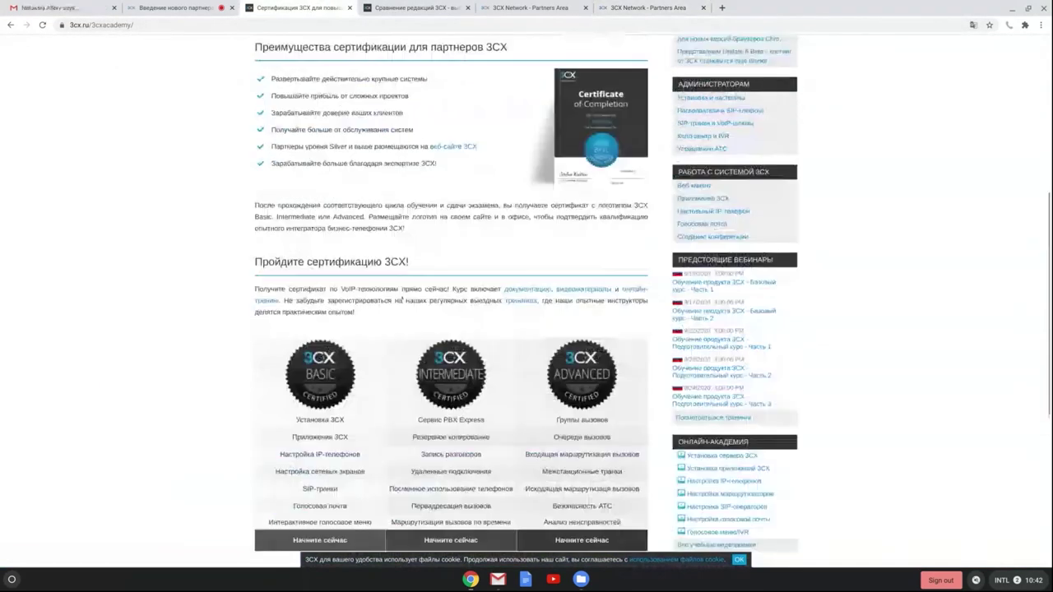
scroll(401, 301, "up", 4)
mouse_move(696, 58)
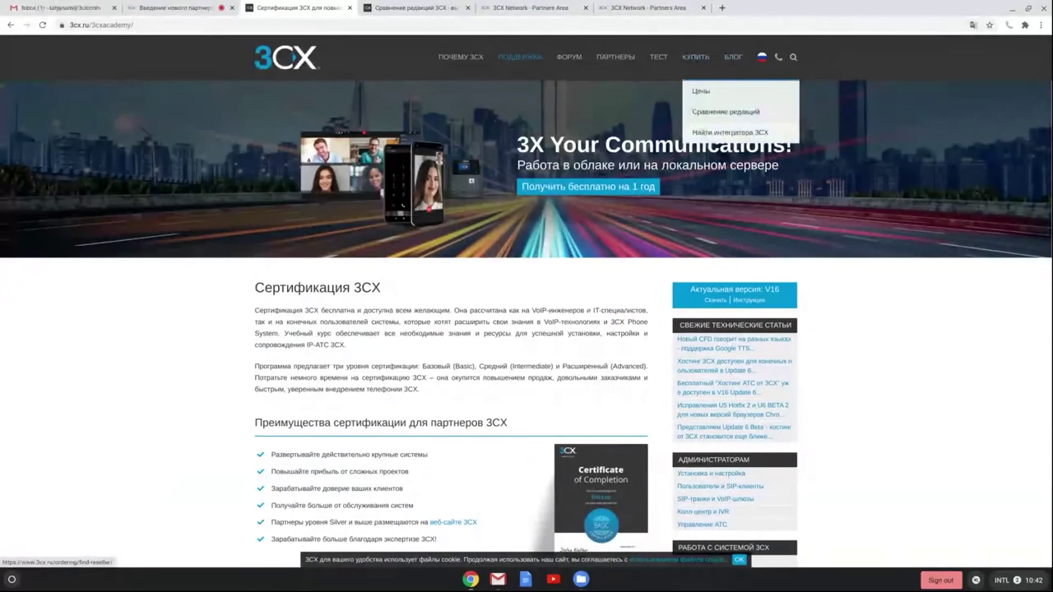
left_click(730, 132)
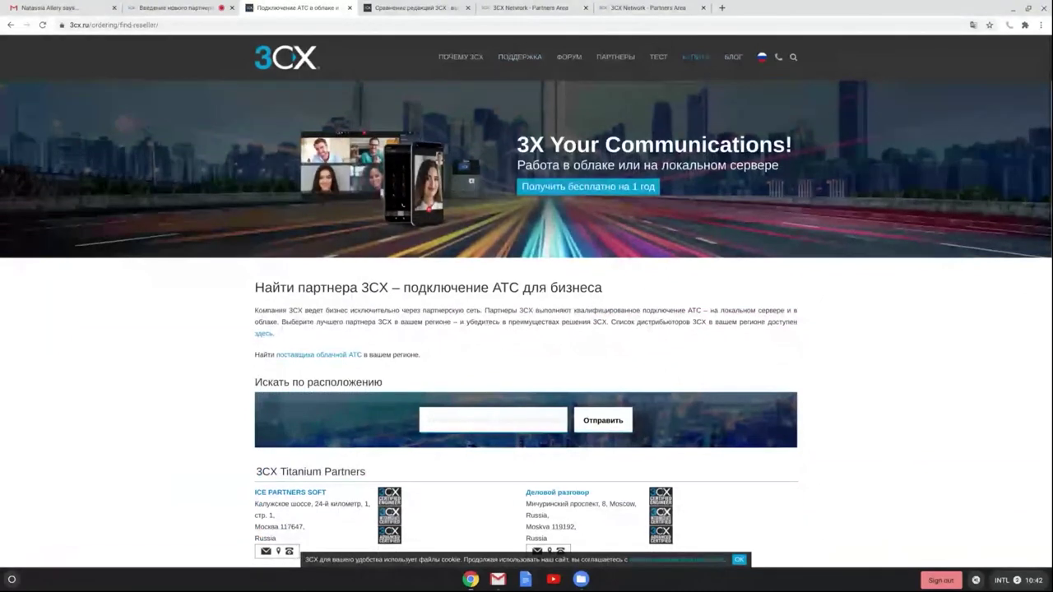
Examine the resellers listed by partner level and open the profile of the Titanium partner Деловой разговор
scroll(527, 330, "down", 1)
scroll(633, 320, "down", 4)
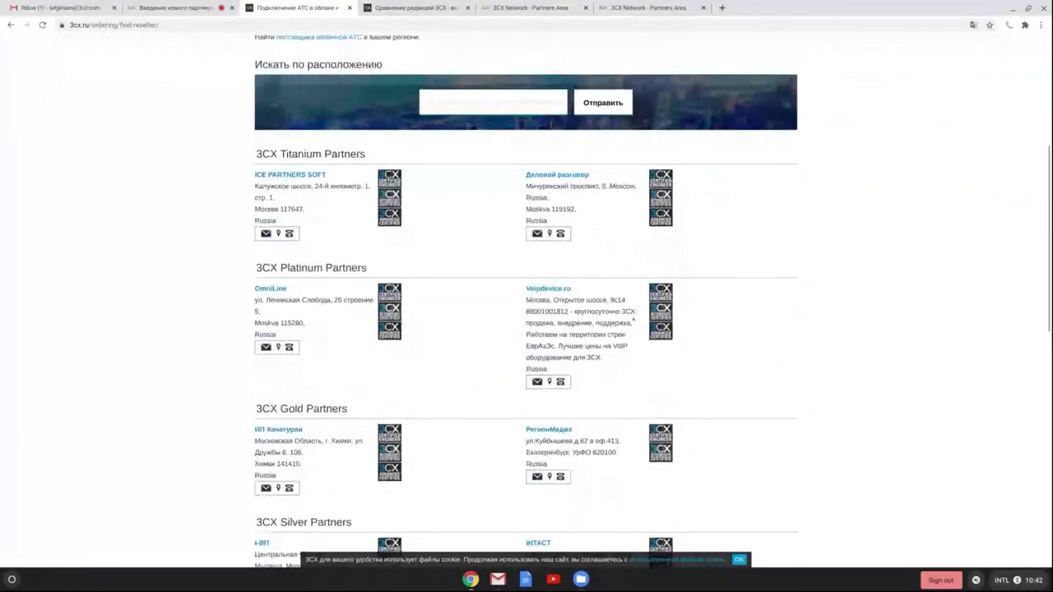
scroll(632, 320, "down", 1)
scroll(633, 320, "down", 1)
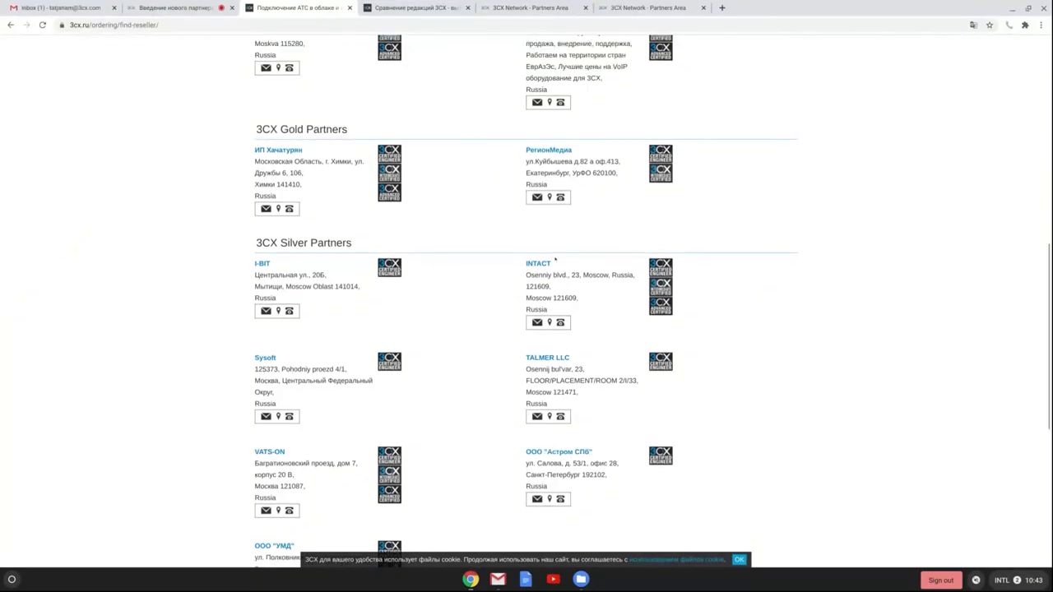
scroll(557, 265, "up", 2)
scroll(557, 265, "up", 1)
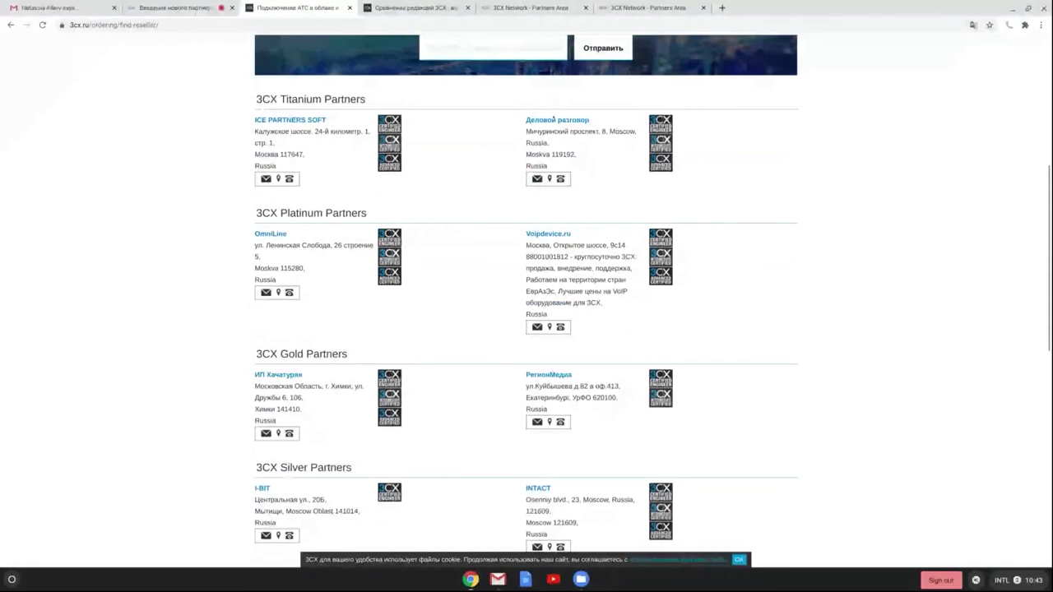
left_click(556, 122)
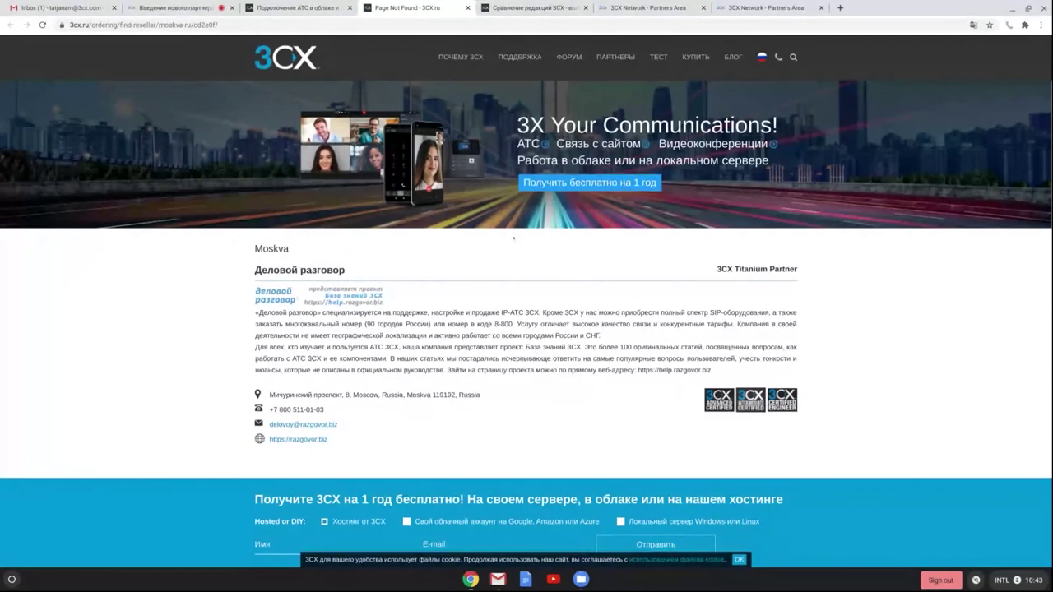
Open Users in the partner portal, start adding a new user, and select the Sales and Purchase company roles
left_click(765, 7)
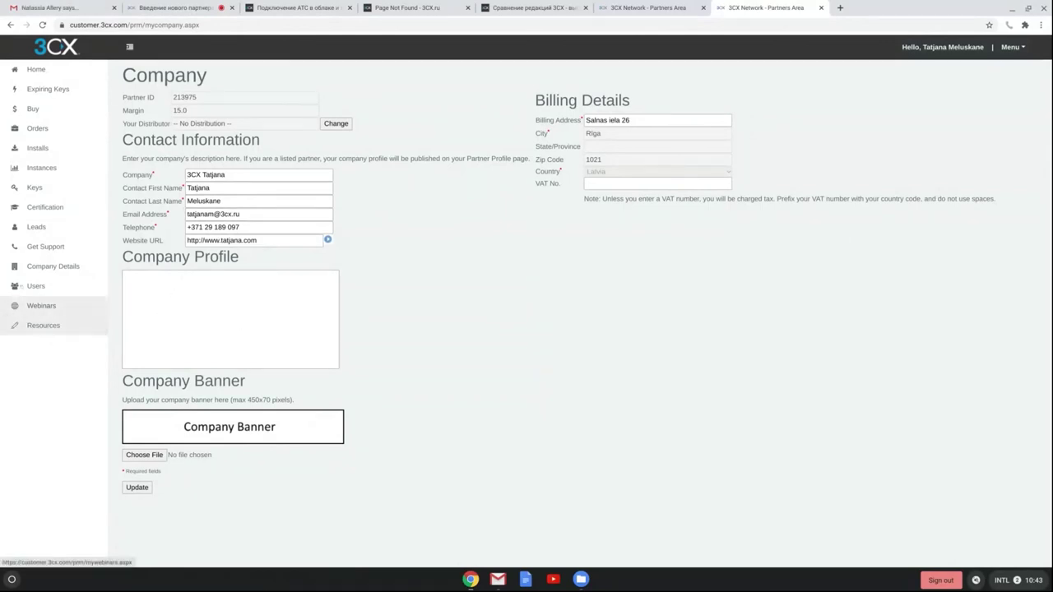
left_click(37, 287)
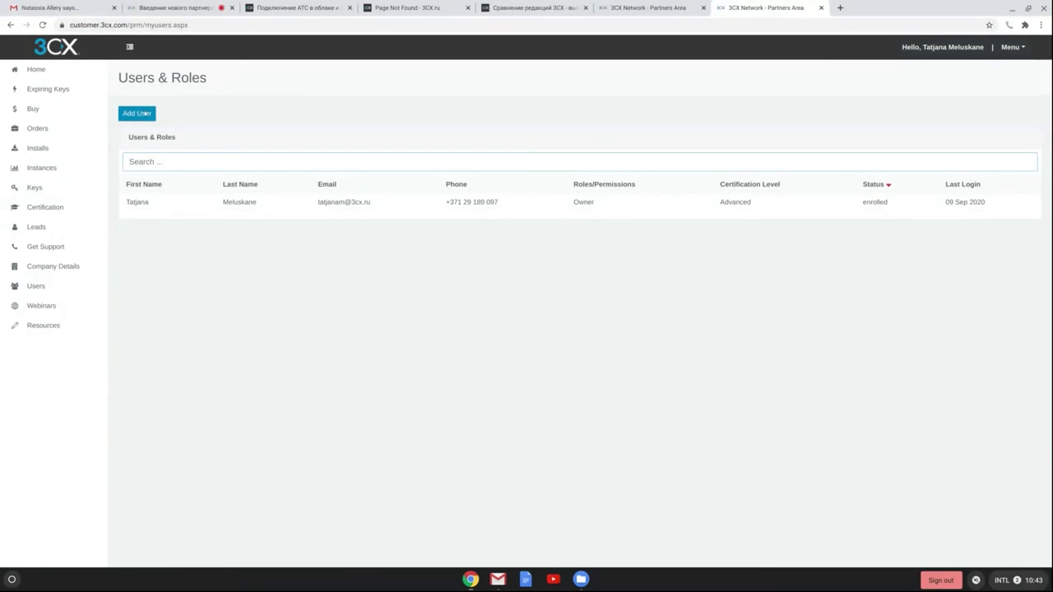
left_click(145, 114)
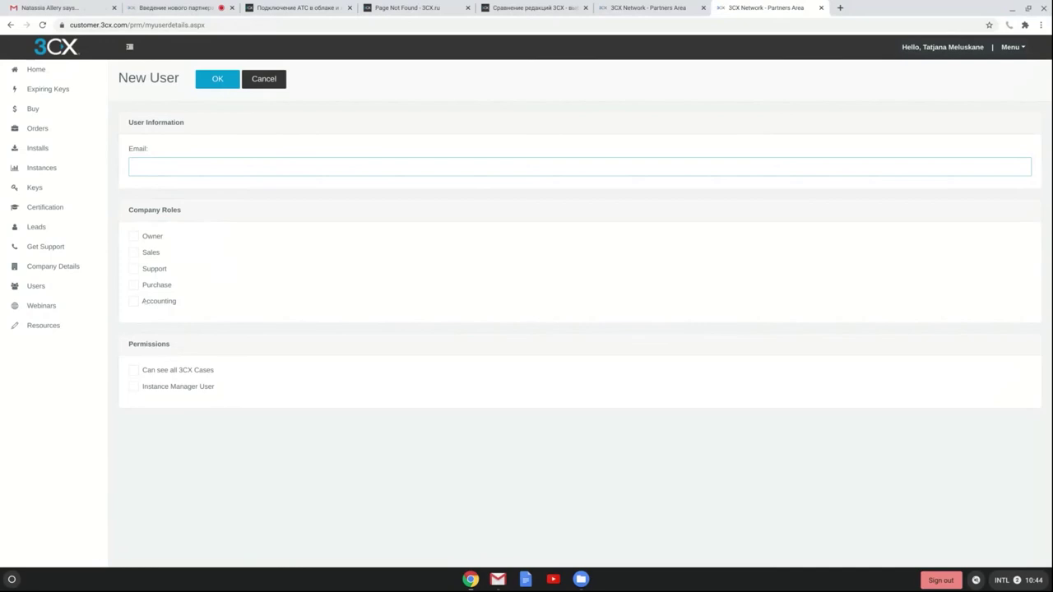
left_click(133, 253)
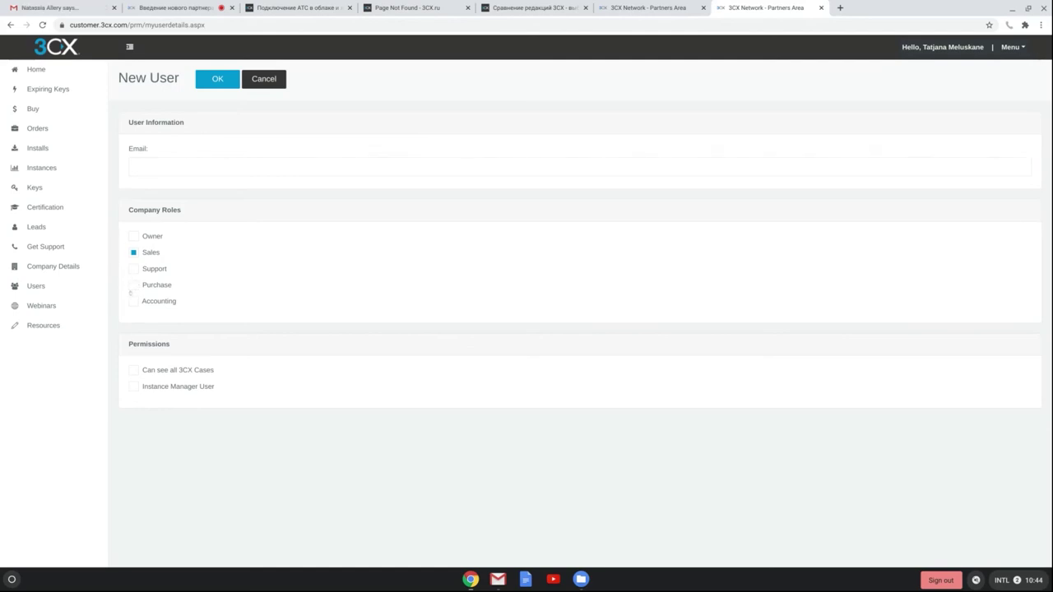
left_click(133, 286)
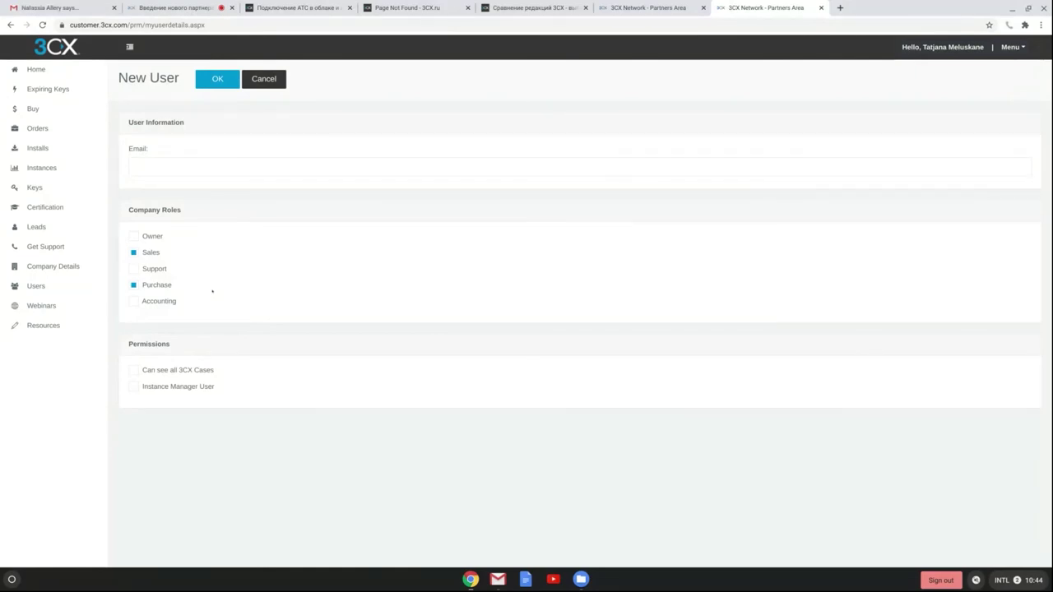
View the webinar schedule, then open Resources and download the Russian Marketing & Sales Kit
left_click(69, 306)
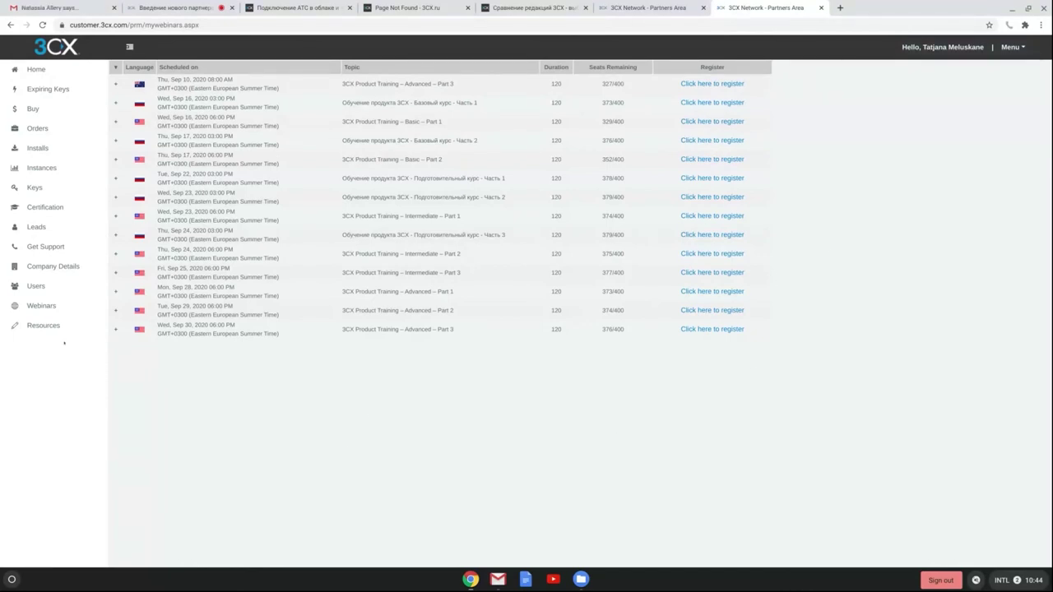
left_click(44, 325)
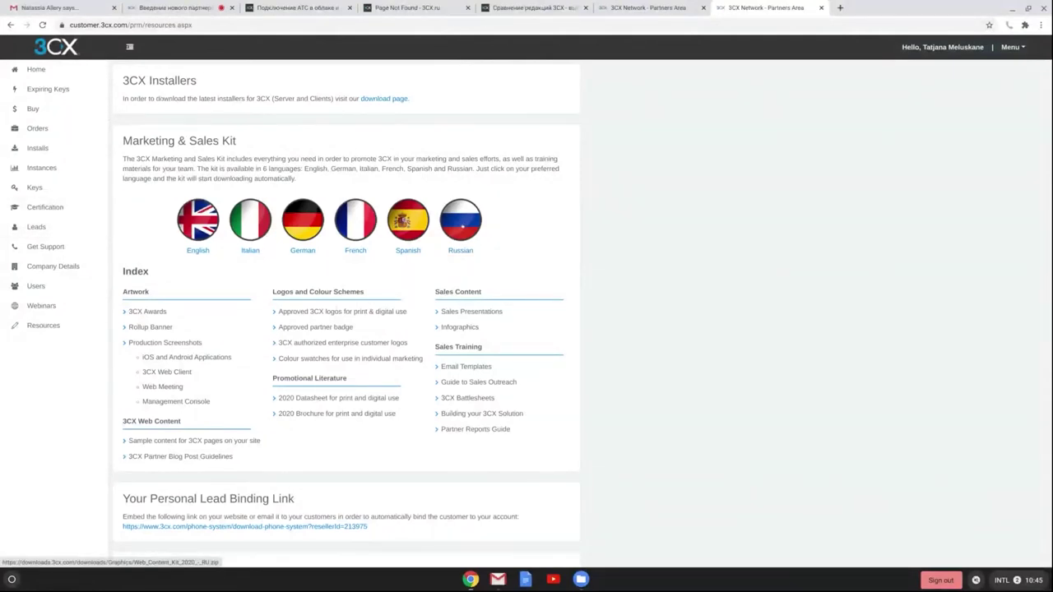
left_click(462, 224)
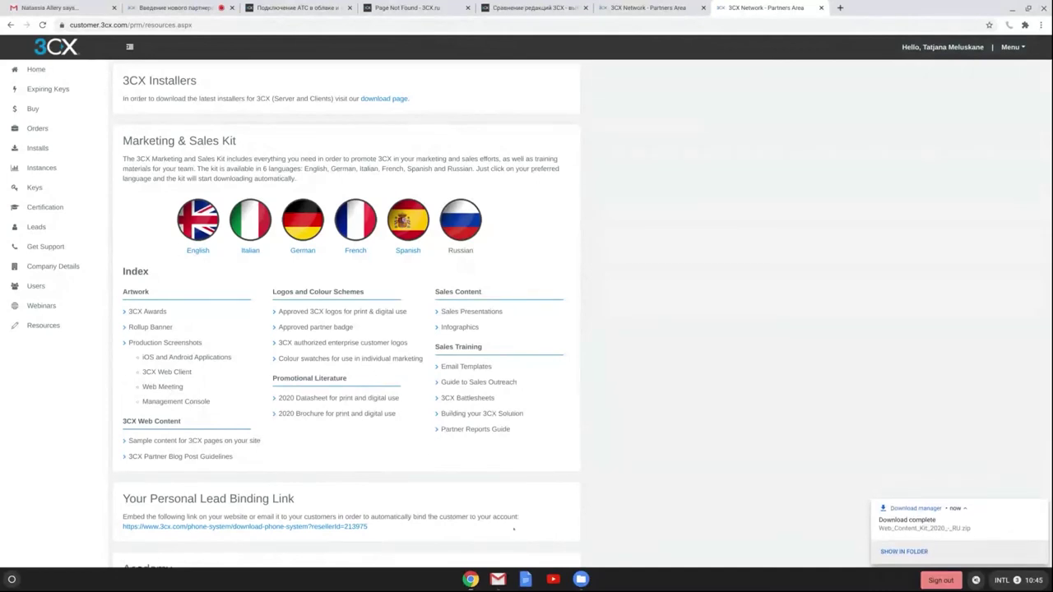
Examine the Resources page's kit index, personal lead binding link, Academy, Manuals and Partner Agreement sections
scroll(510, 373, "down", 2)
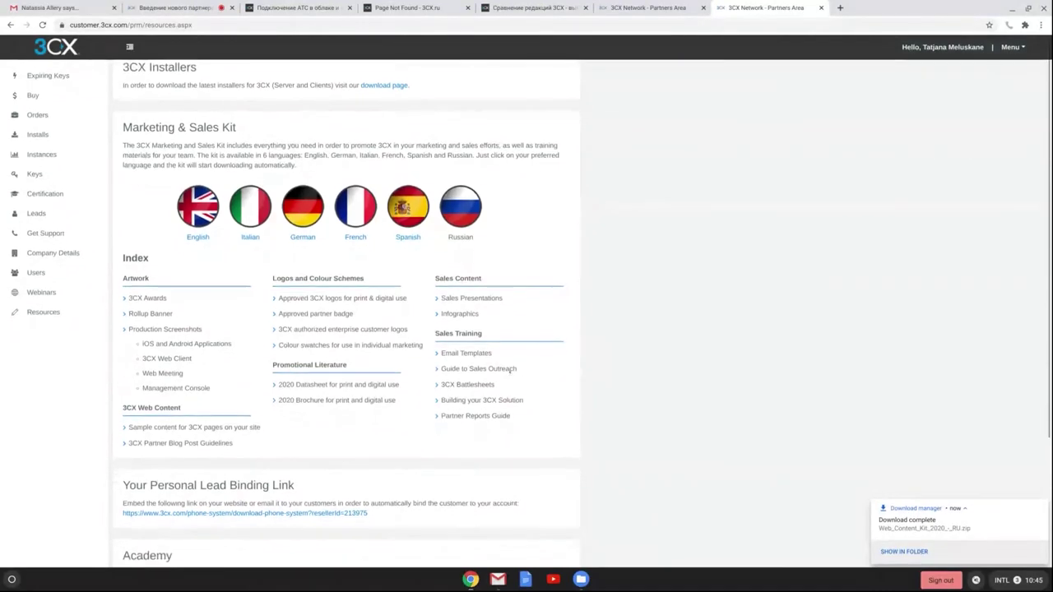
scroll(526, 356, "down", 3)
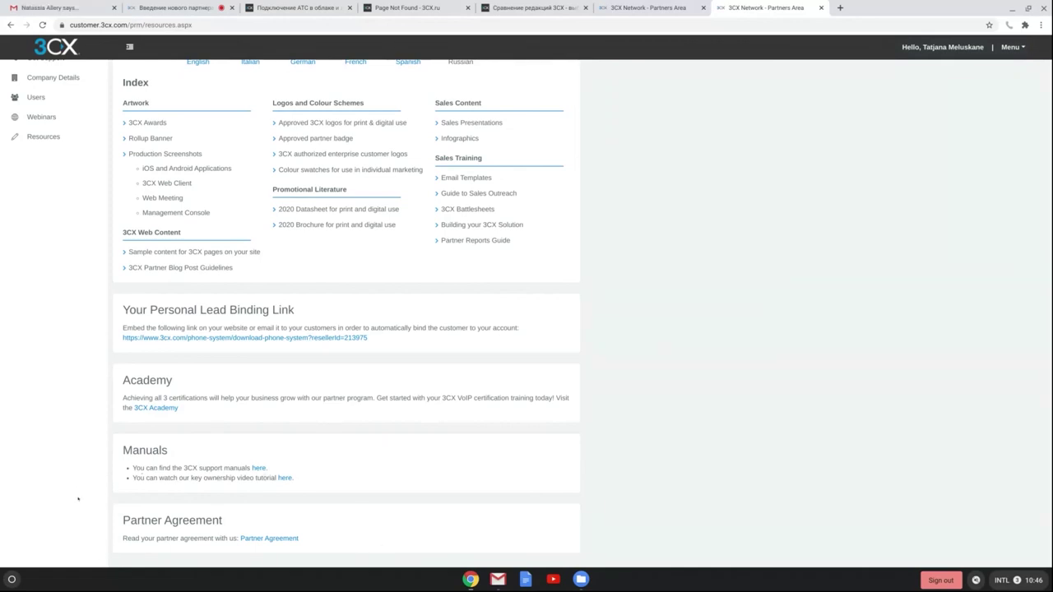
scroll(155, 419, "up", 3)
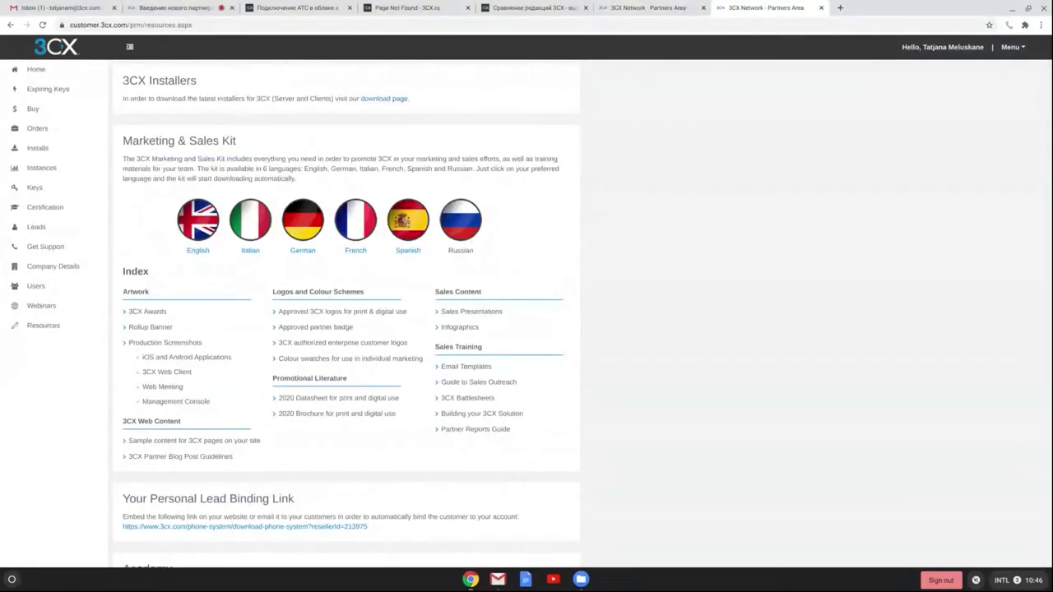
Switch to the partner introduction presentation and advance to the Важные ресурсы slide
left_click(165, 8)
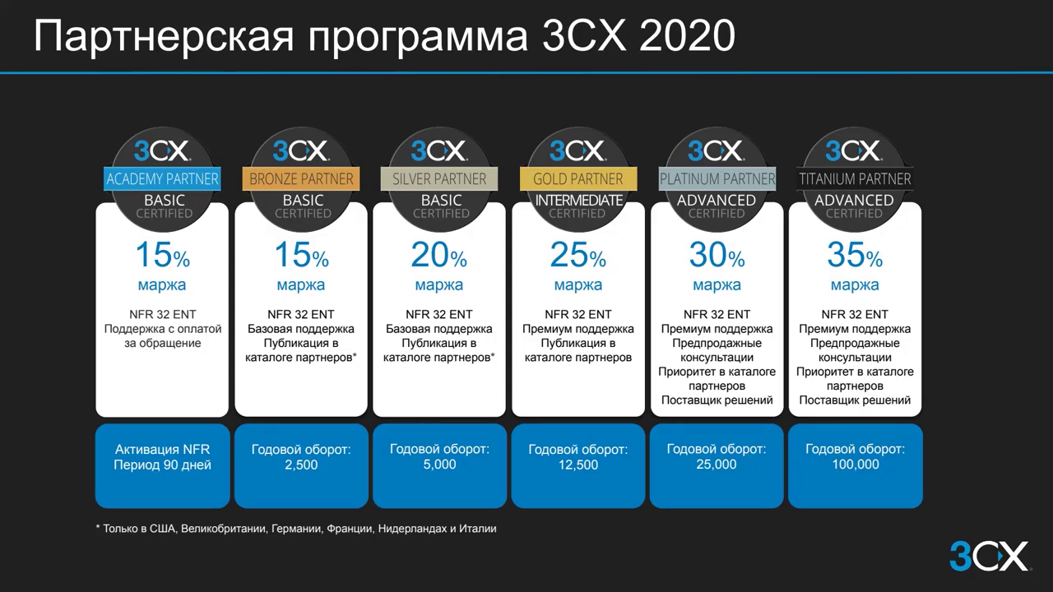
key("Right")
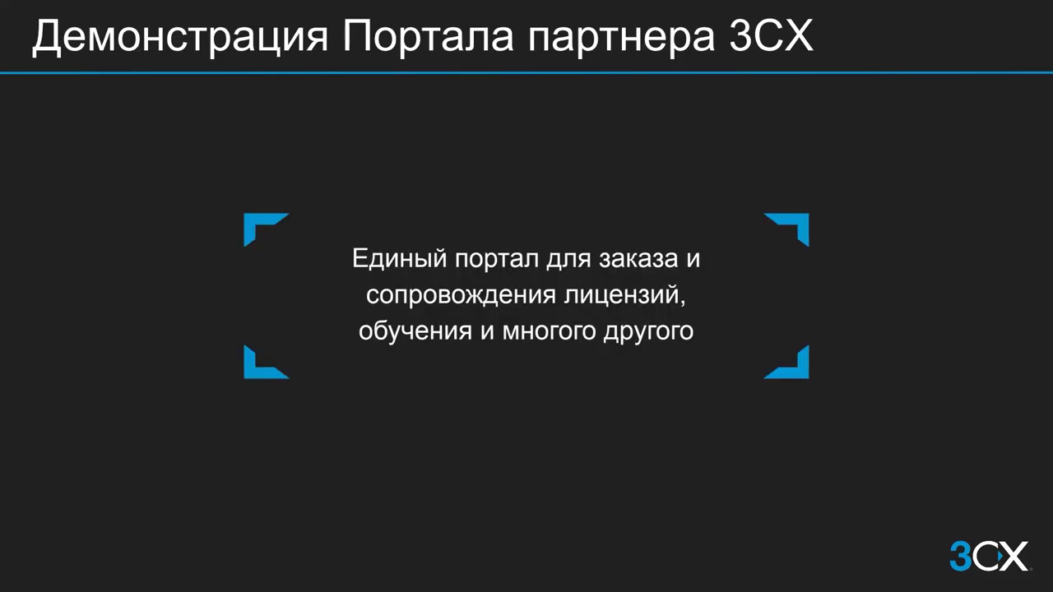
key("Right")
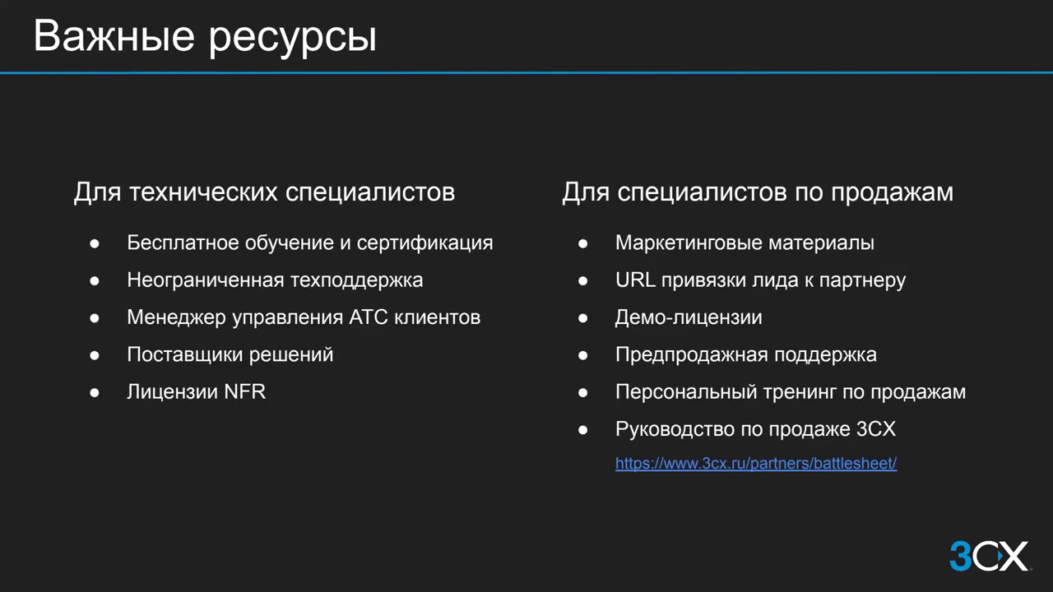